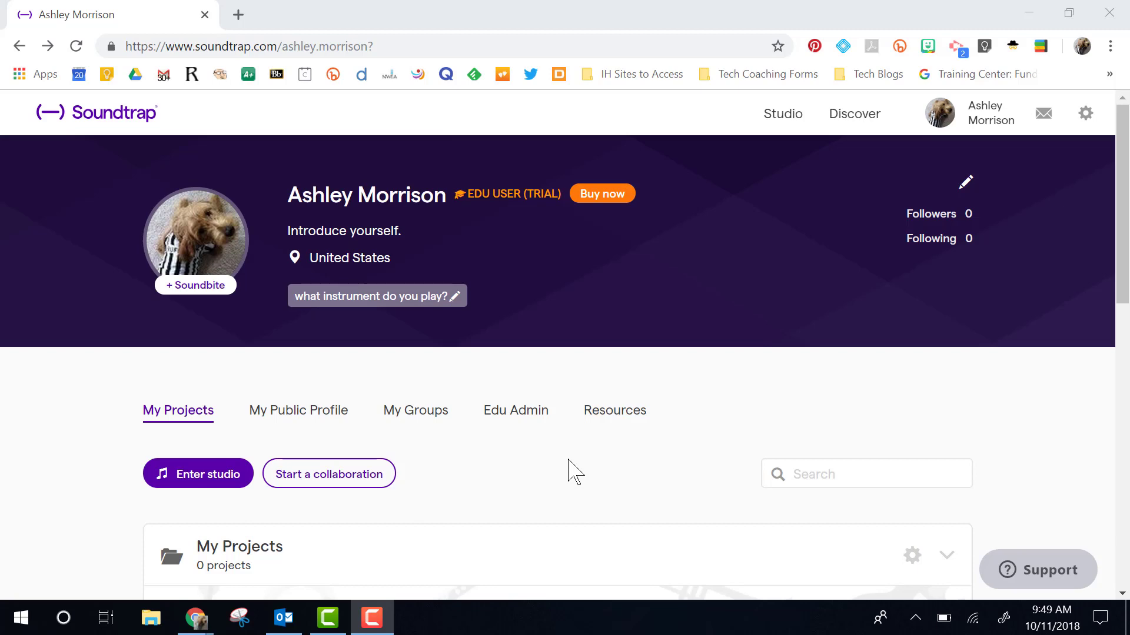
Enter the studio and start a new project from the Blank template
scroll(575, 471, "down", 5)
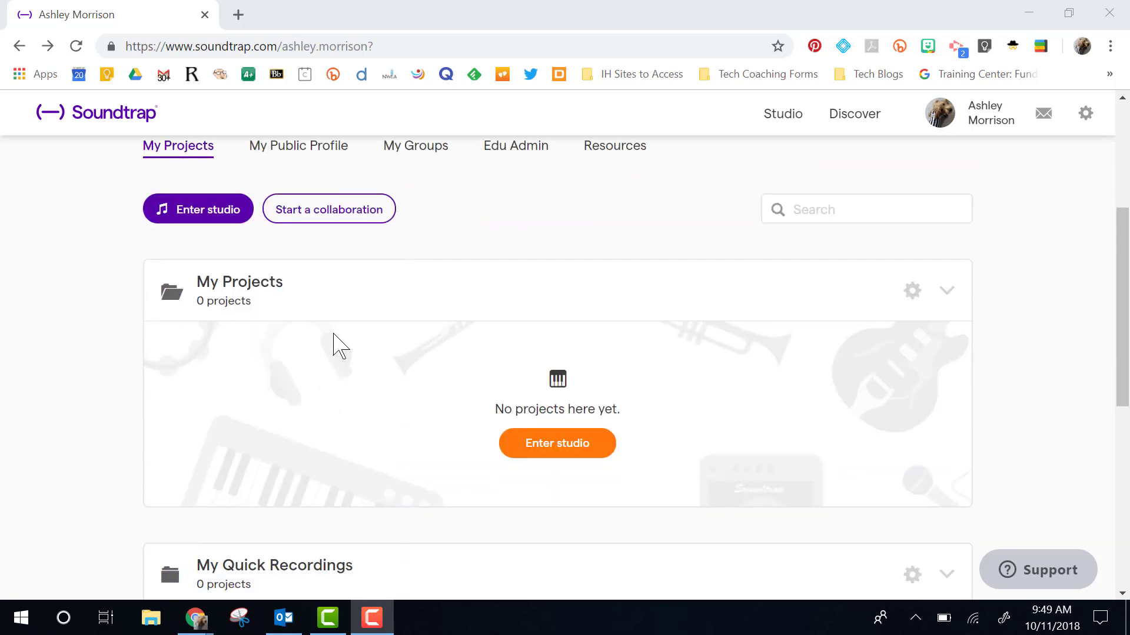
left_click(214, 217)
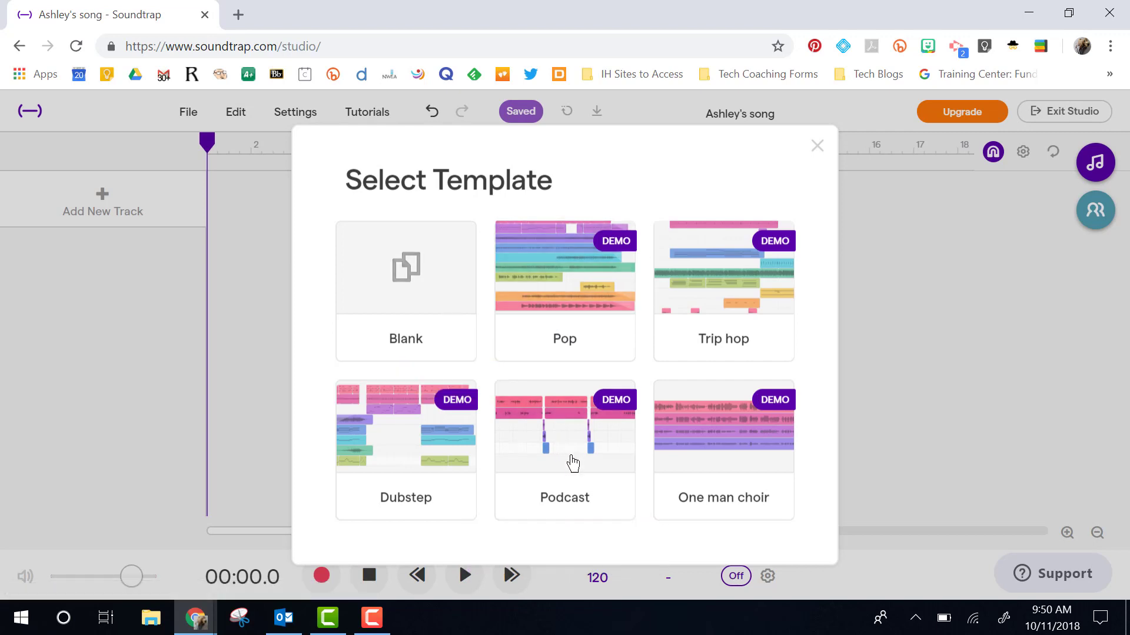
left_click(418, 290)
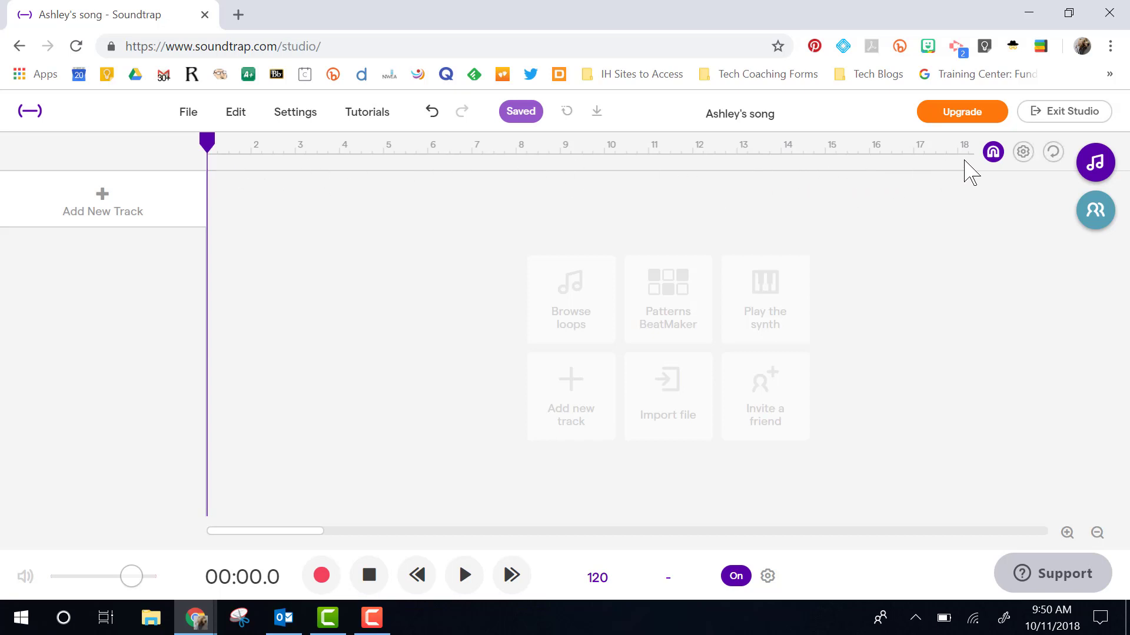
left_click(104, 205)
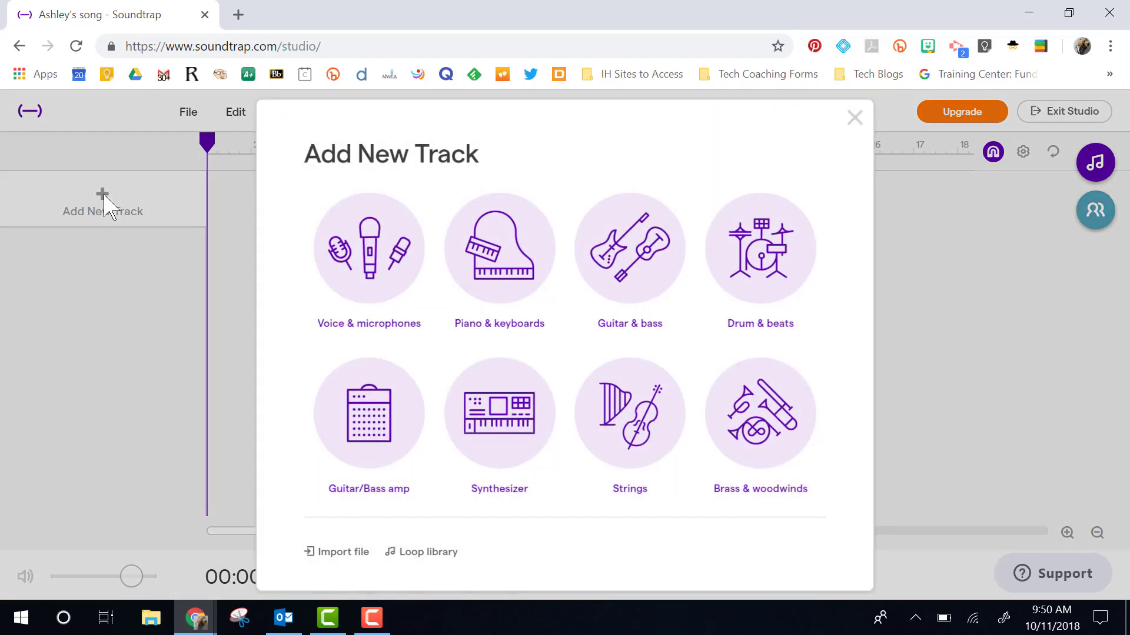
left_click(353, 553)
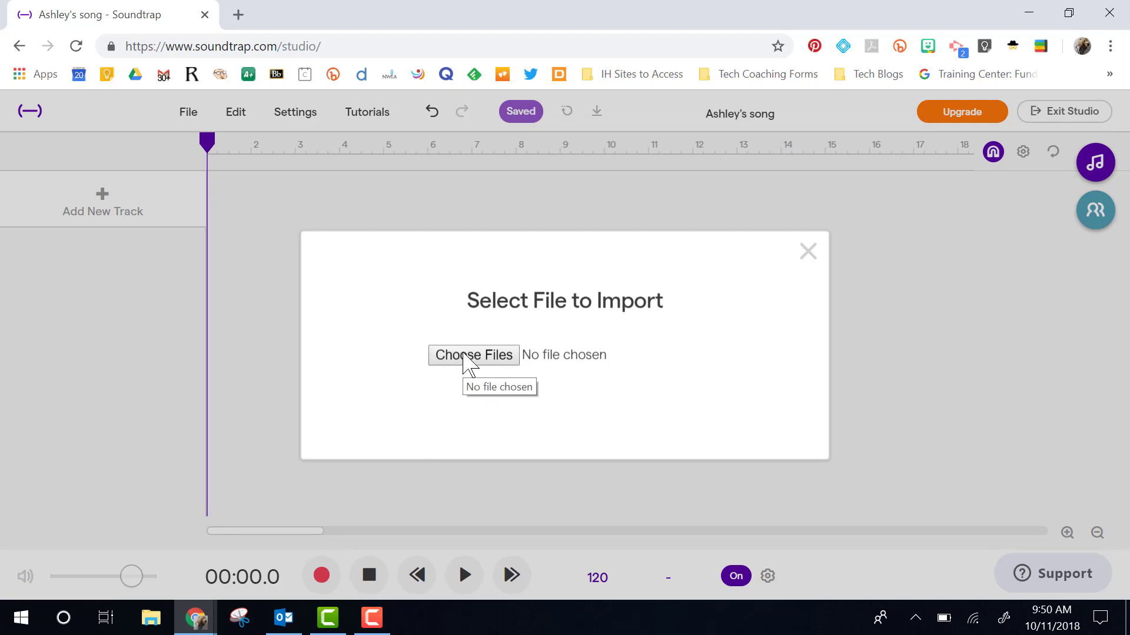
left_click(463, 355)
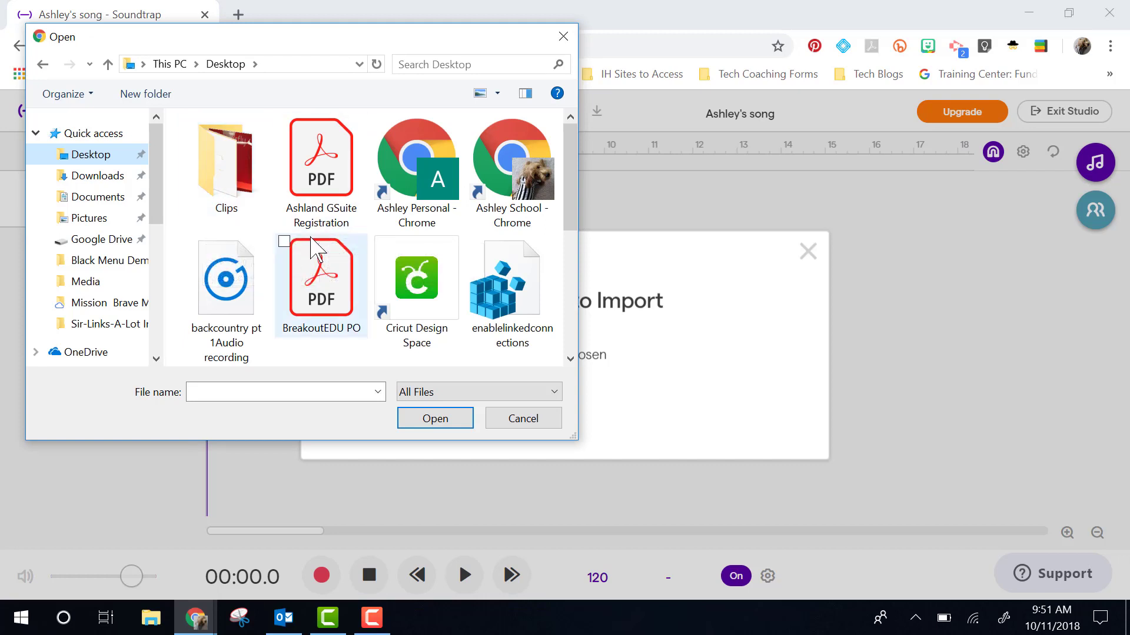
scroll(314, 253, "down", 5)
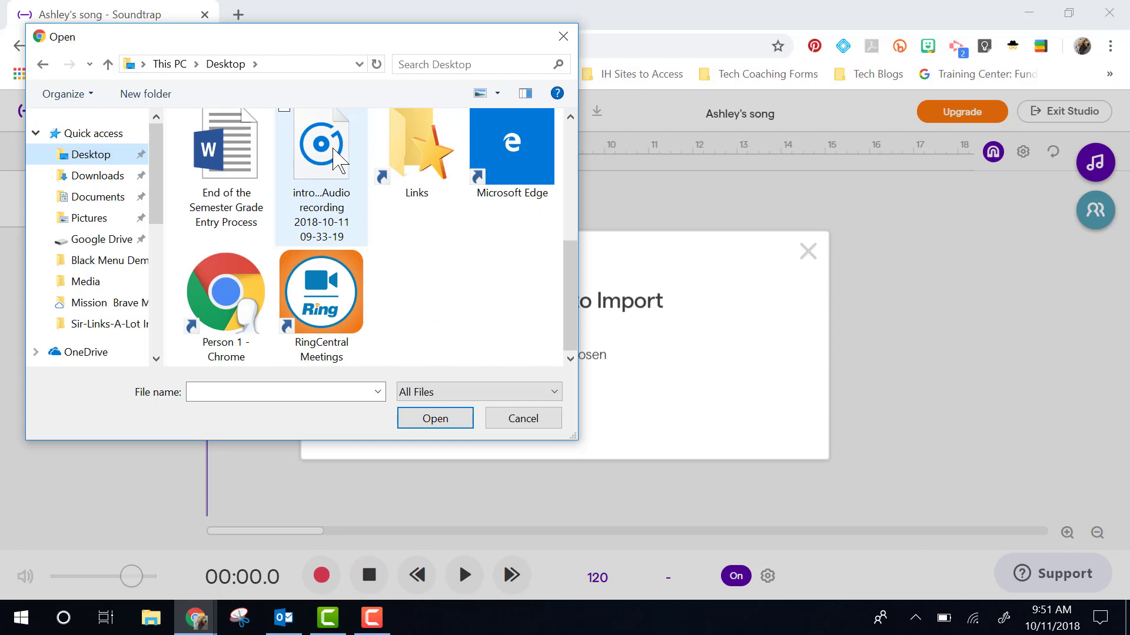
left_click(336, 166)
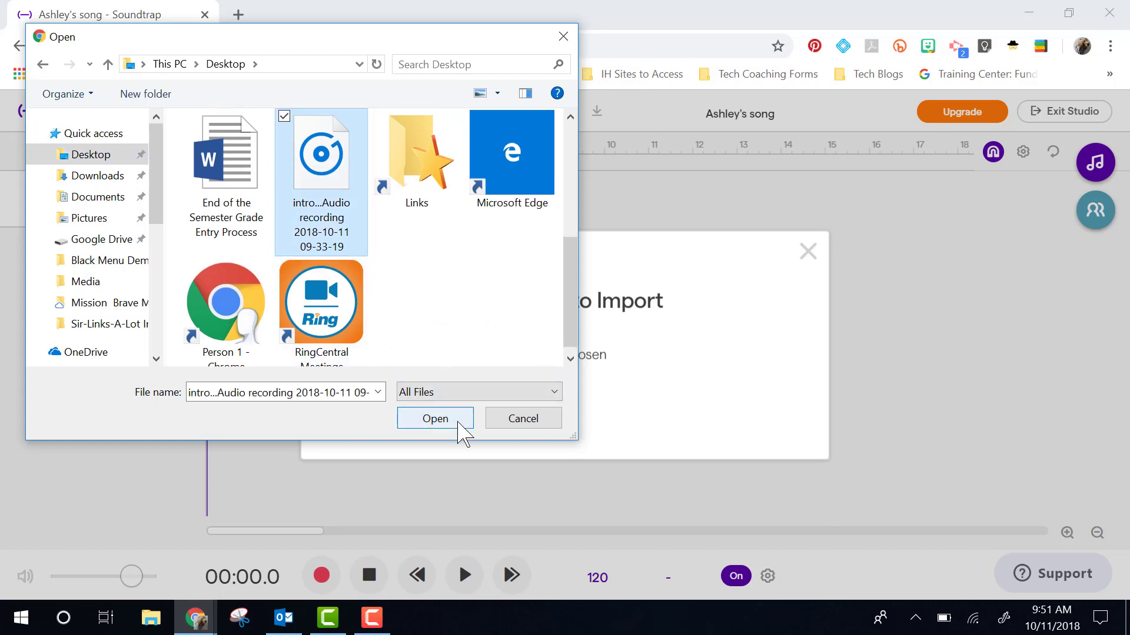
left_click(440, 426)
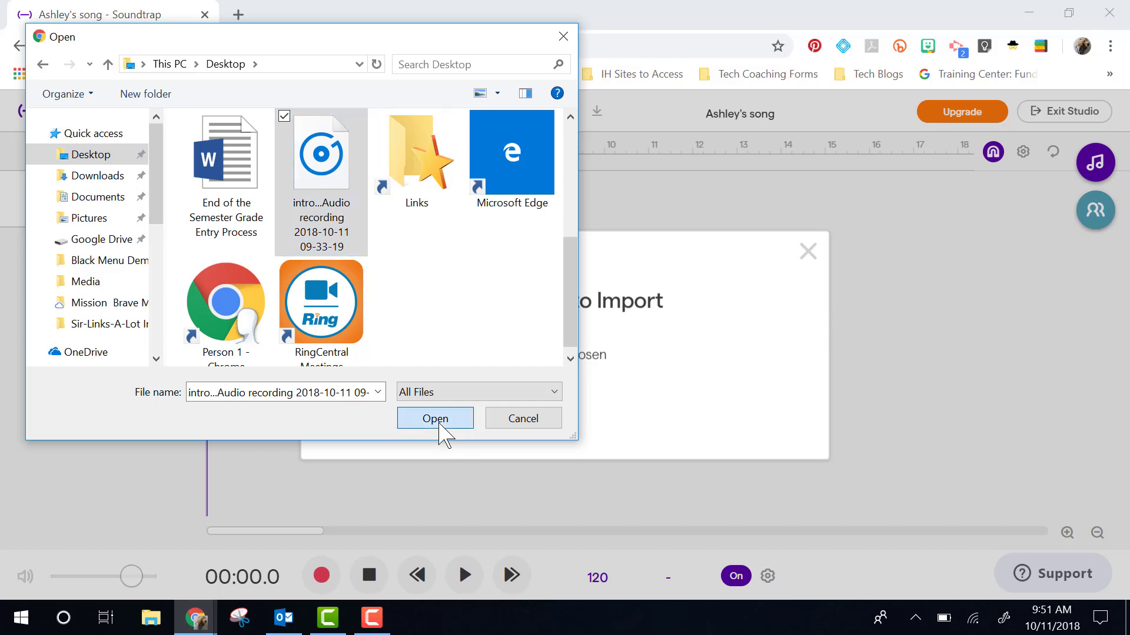
left_click(439, 422)
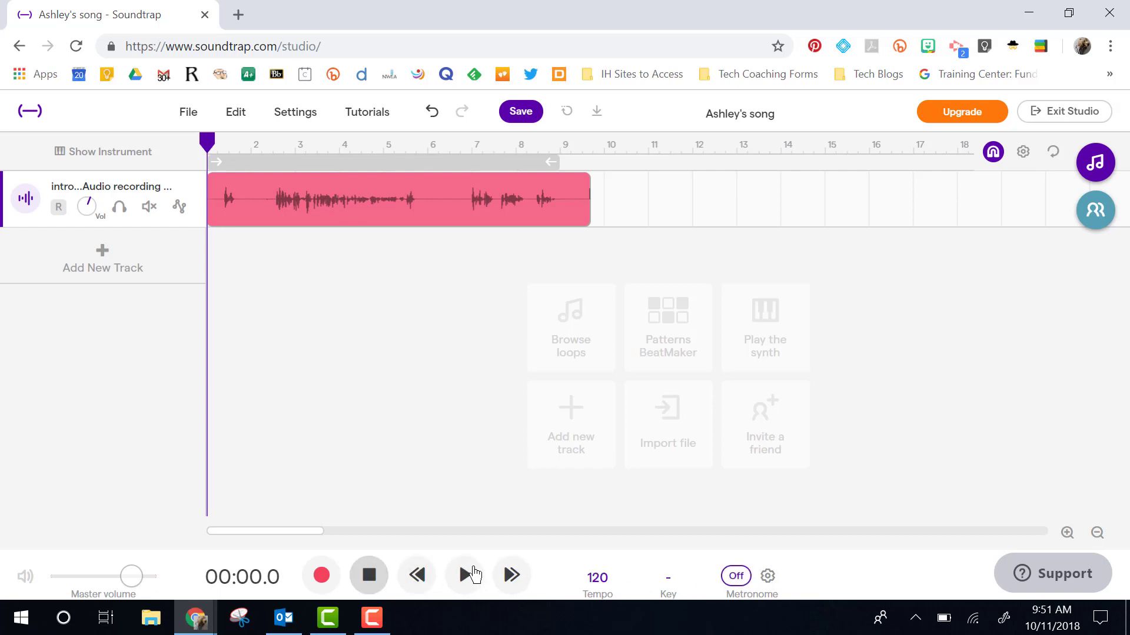
Listen to the opening of the imported recording, pause it and return the playhead to the start
left_click(464, 579)
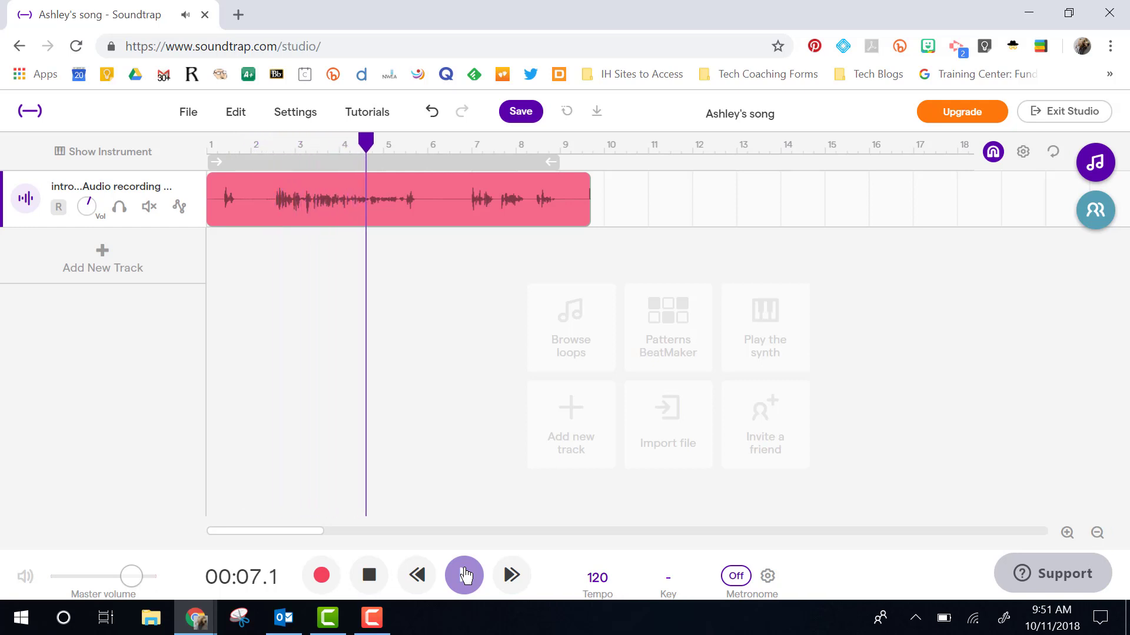
left_click(464, 575)
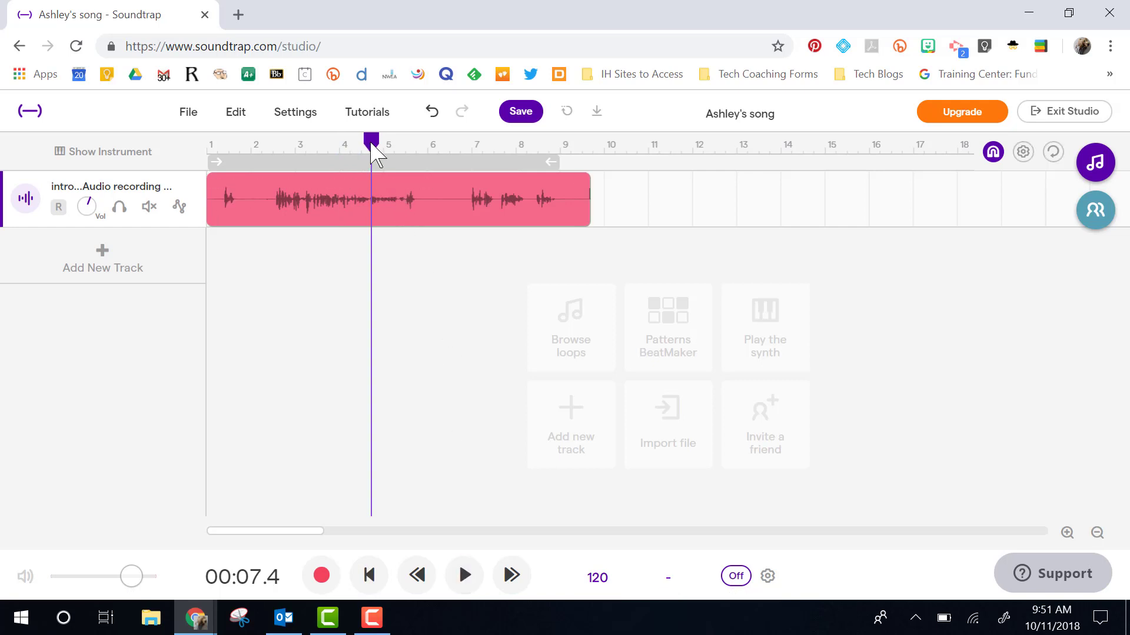
mouse_move(371, 147)
left_mouse_down()
mouse_move(242, 156)
mouse_move(208, 171)
left_mouse_up()
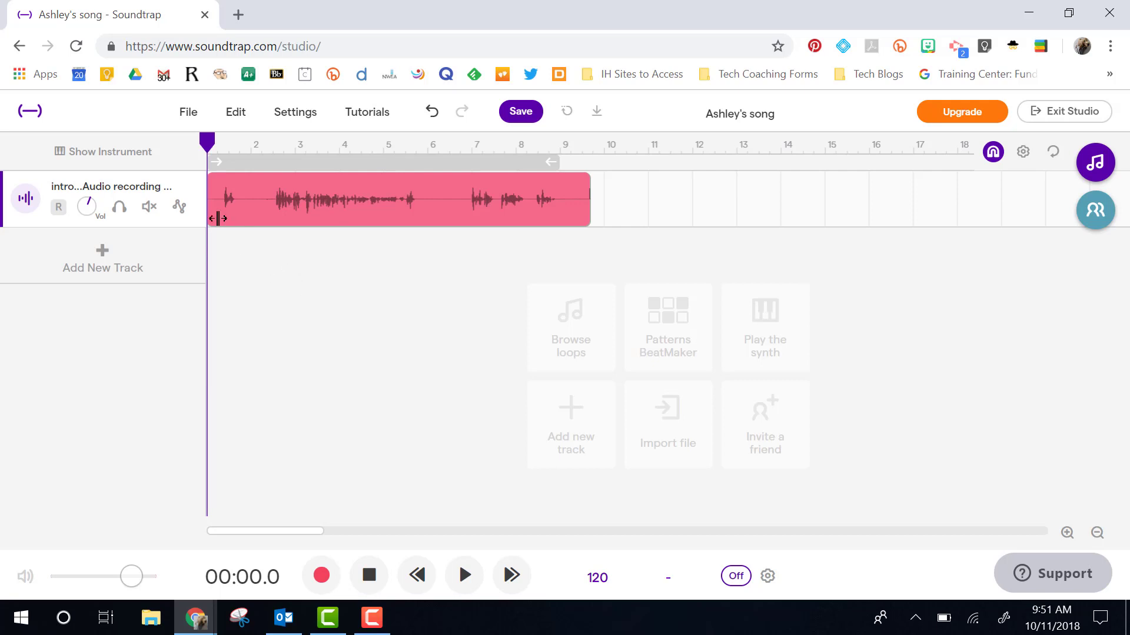
Trim the recording's end to about bar 6 and its start to just past bar 2, and shift the clip to begin at bar 2
mouse_move(527, 224)
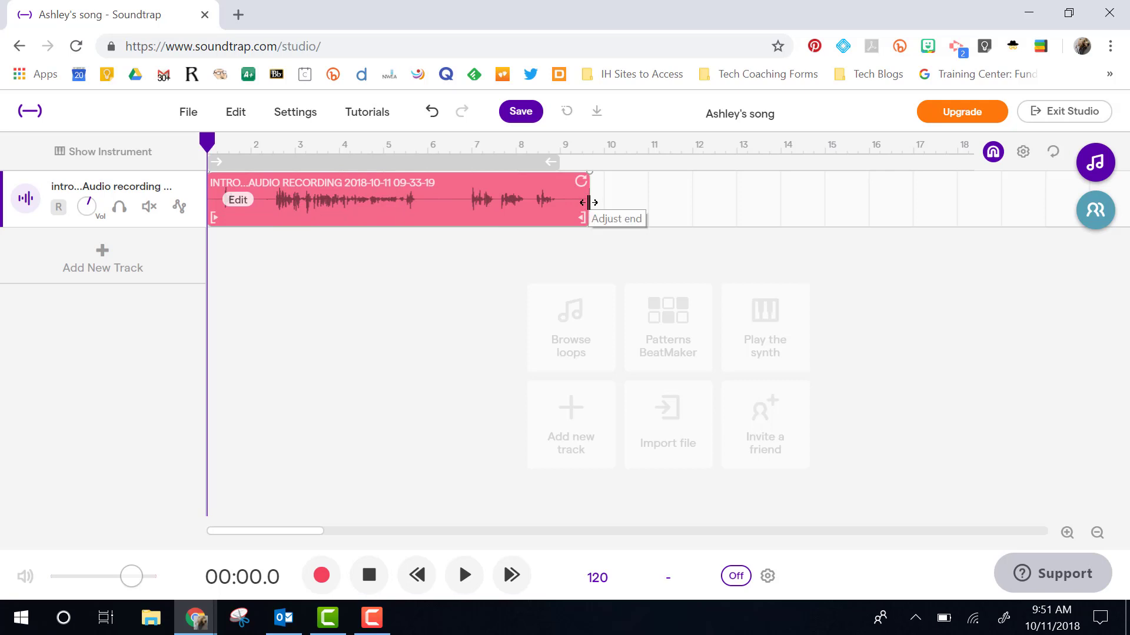
left_click_drag(589, 207, 420, 216)
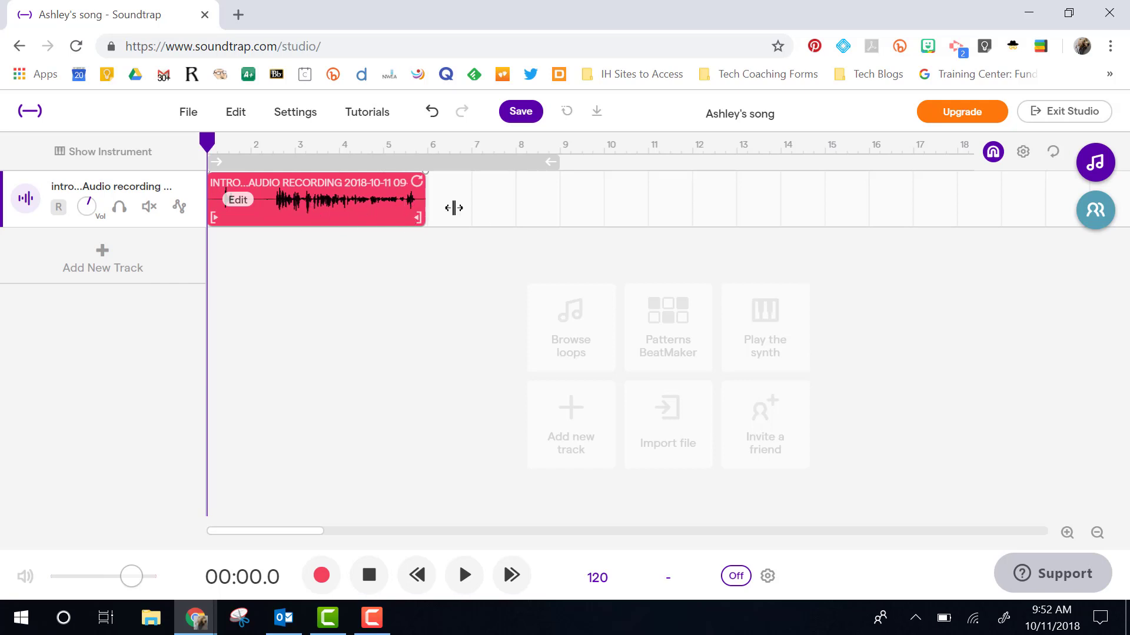
left_click_drag(210, 197, 260, 197)
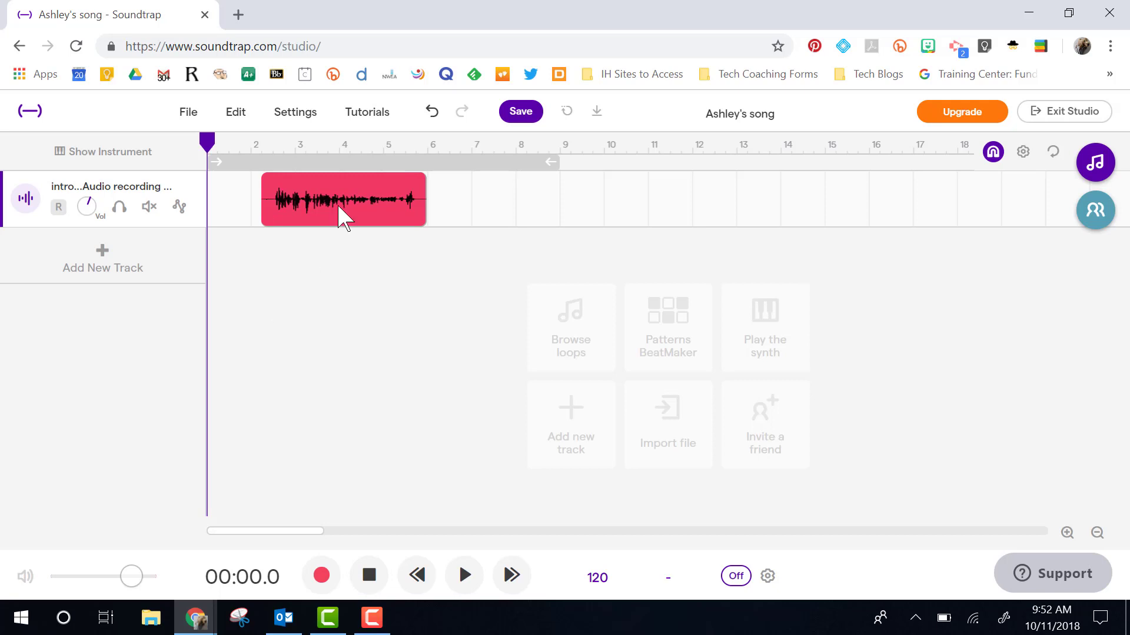
left_click_drag(344, 203, 308, 214)
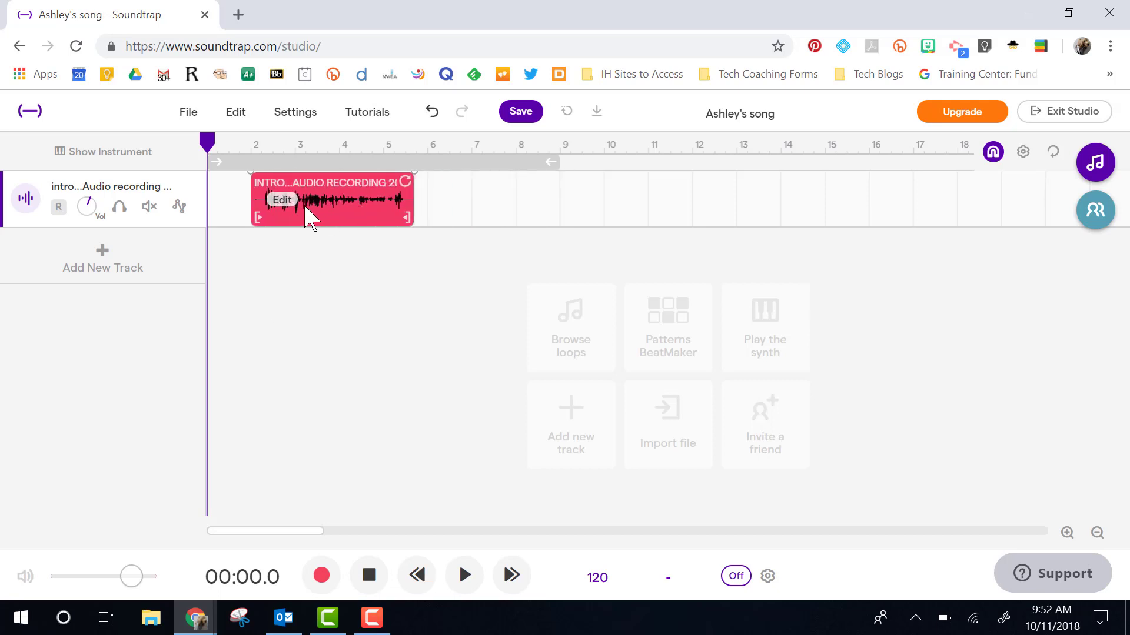
left_click_drag(91, 203, 88, 197)
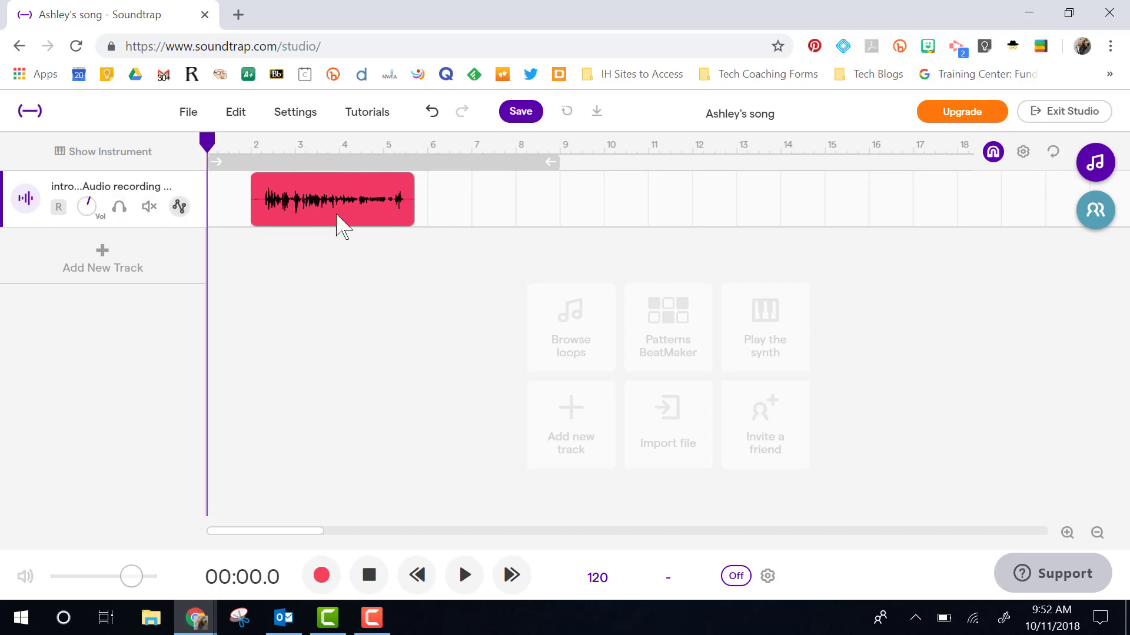
right_click(282, 209)
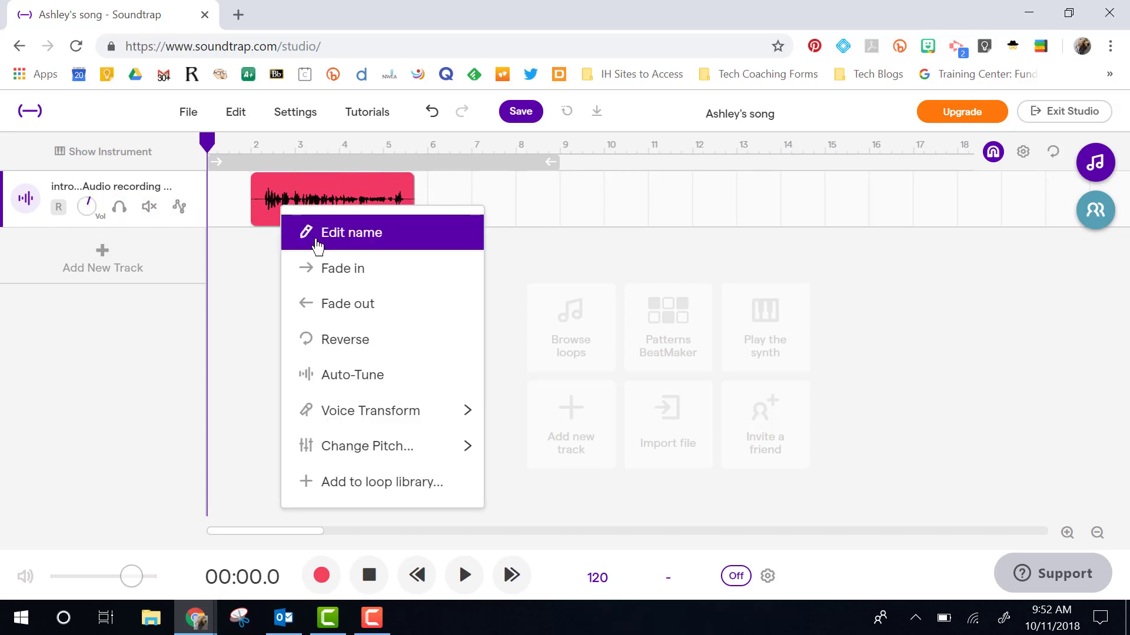
left_click(538, 268)
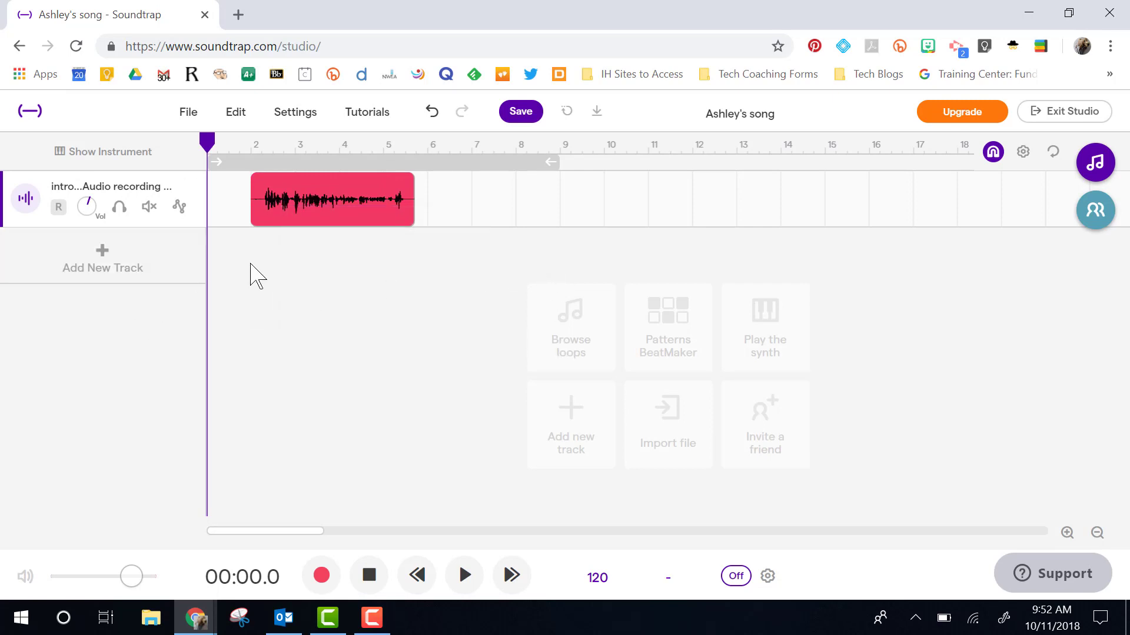
Open the loop library and preview the Beat - Calling Out loop among the featured loops
left_click(1094, 164)
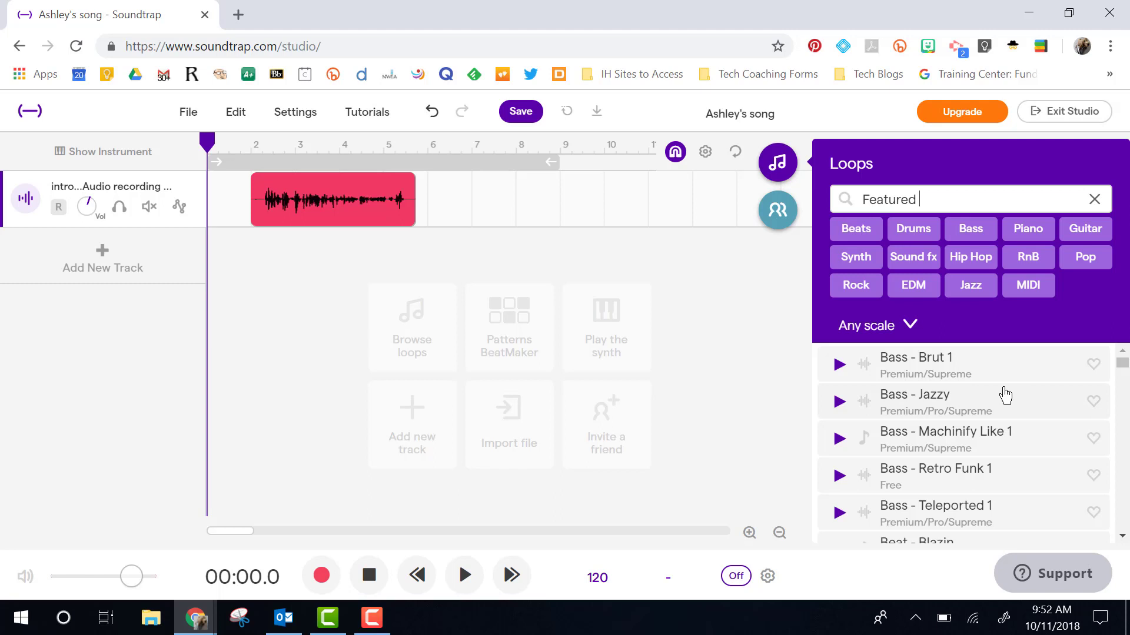
scroll(990, 401, "down", 3)
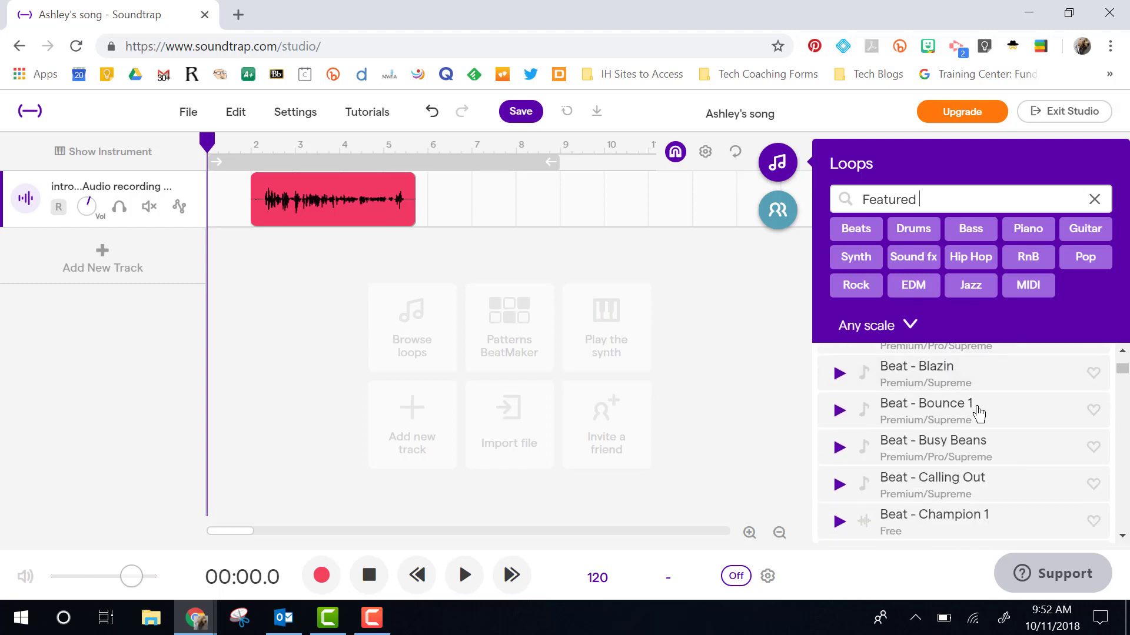
left_click(839, 484)
scroll(909, 462, "down", 10)
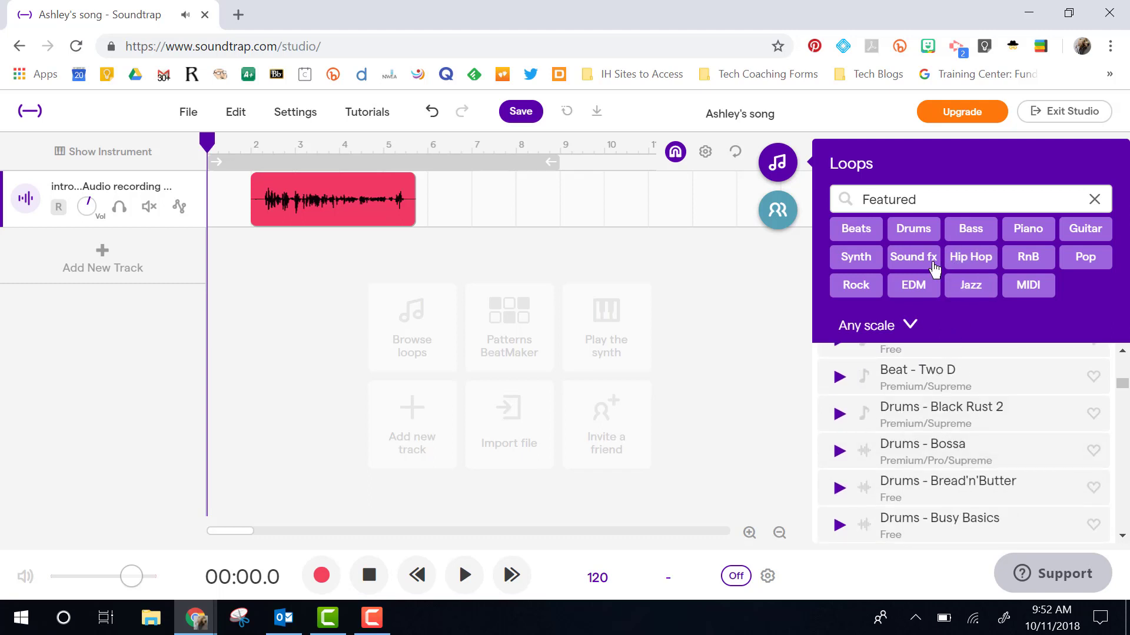
Filter the featured loops by Jazz, preview Strings - Sir and place it on a new track starting at bar 1
left_click(971, 286)
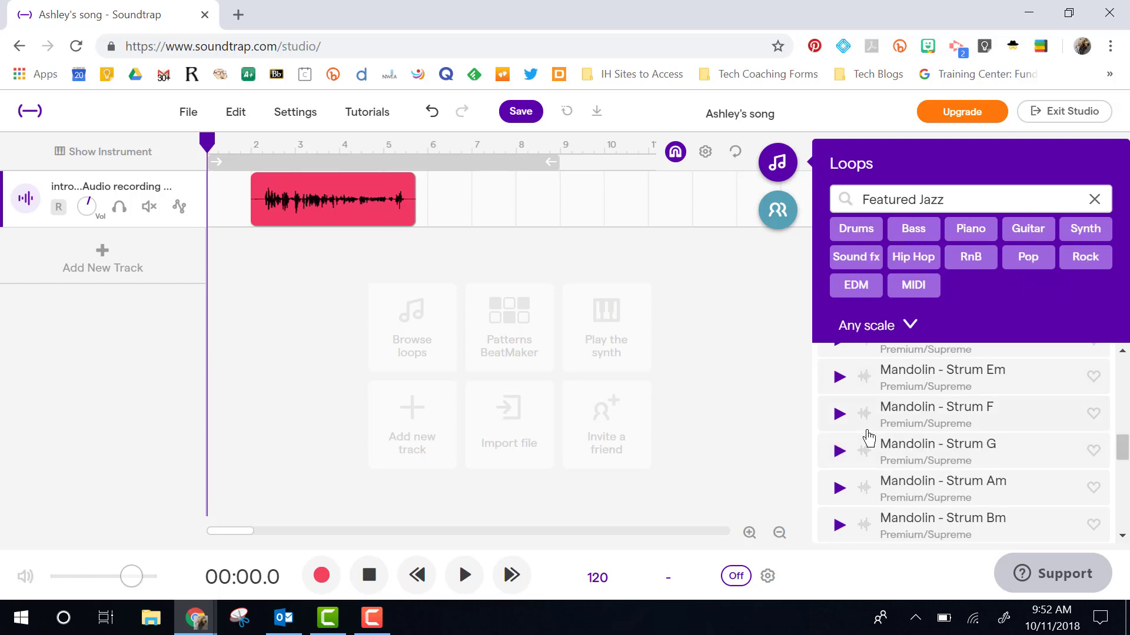
scroll(850, 433, "down", 7)
scroll(868, 439, "down", 1)
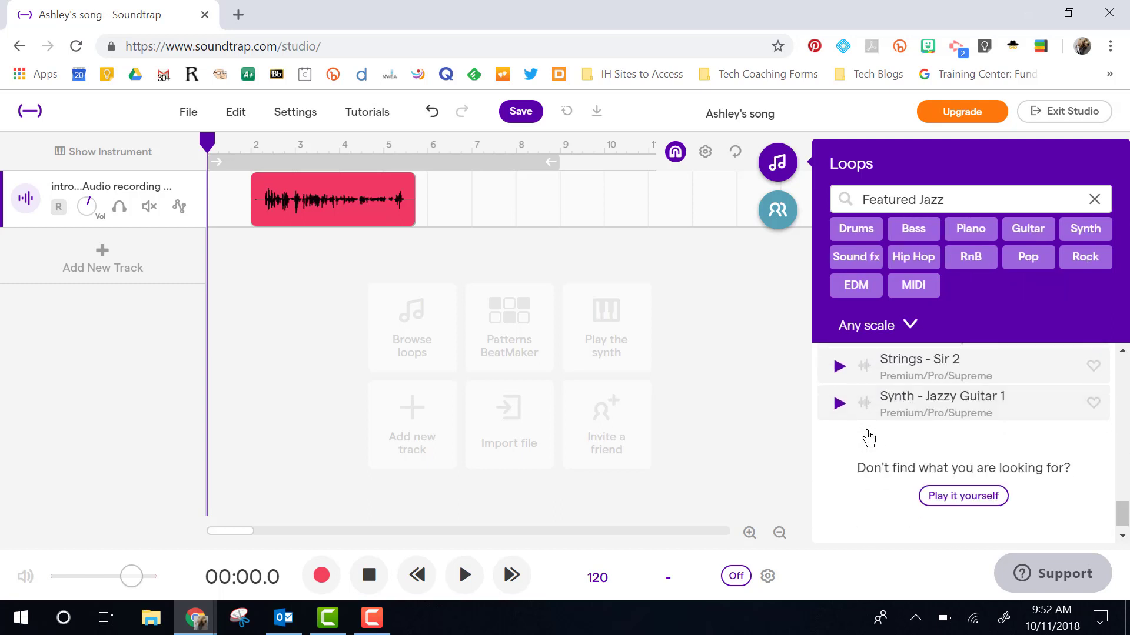
scroll(853, 444, "up", 2)
scroll(841, 462, "down", 1)
left_click(839, 455)
left_click(839, 417)
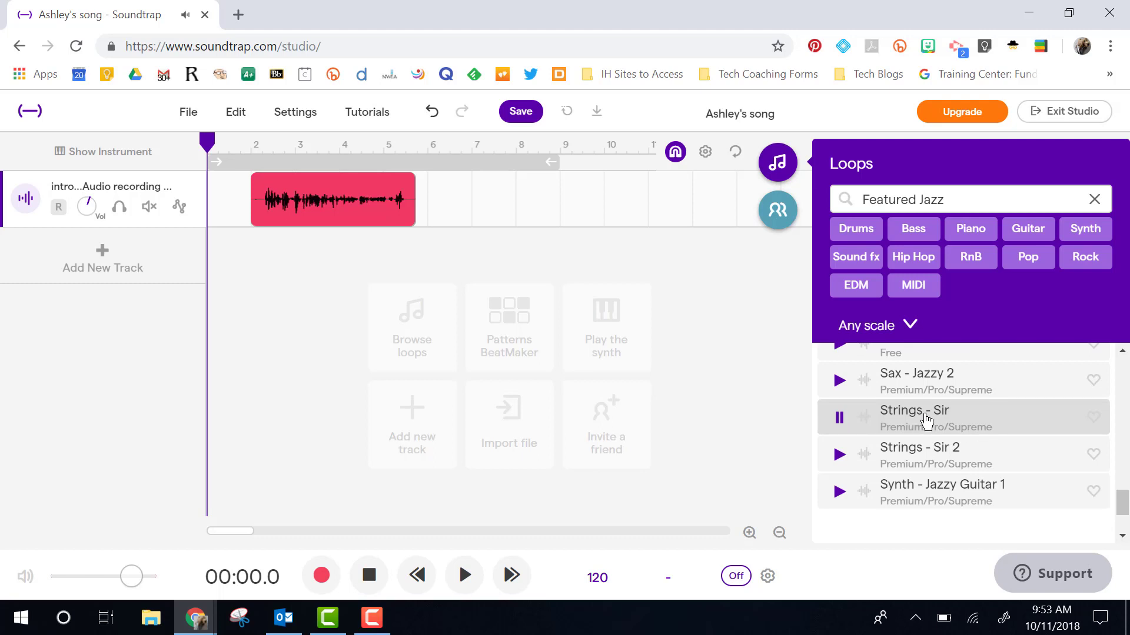
left_click_drag(925, 419, 207, 287)
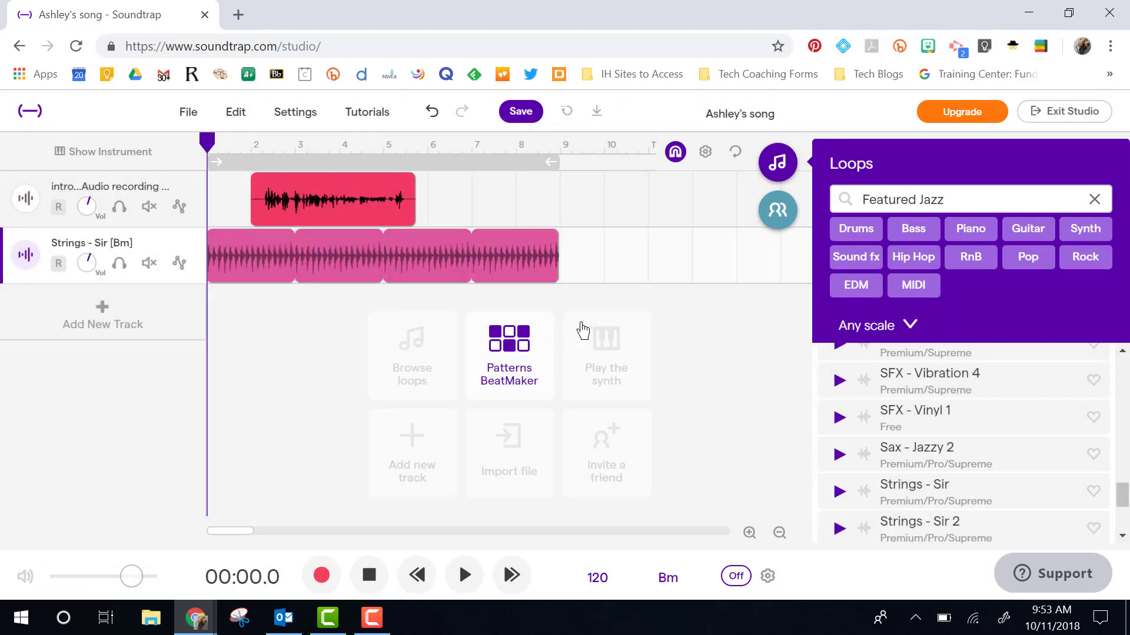
Select the Strings - Sir loop region and delete it from the project
left_click(547, 262)
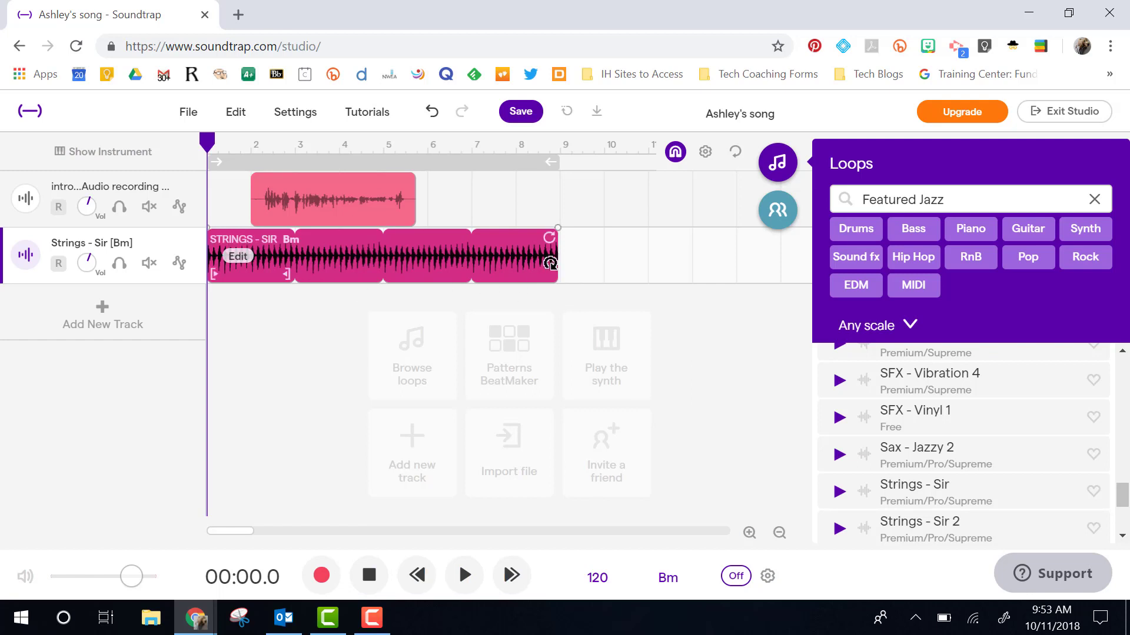
mouse_move(289, 272)
left_mouse_down()
mouse_move(239, 276)
mouse_move(289, 272)
left_mouse_up()
right_click(371, 251)
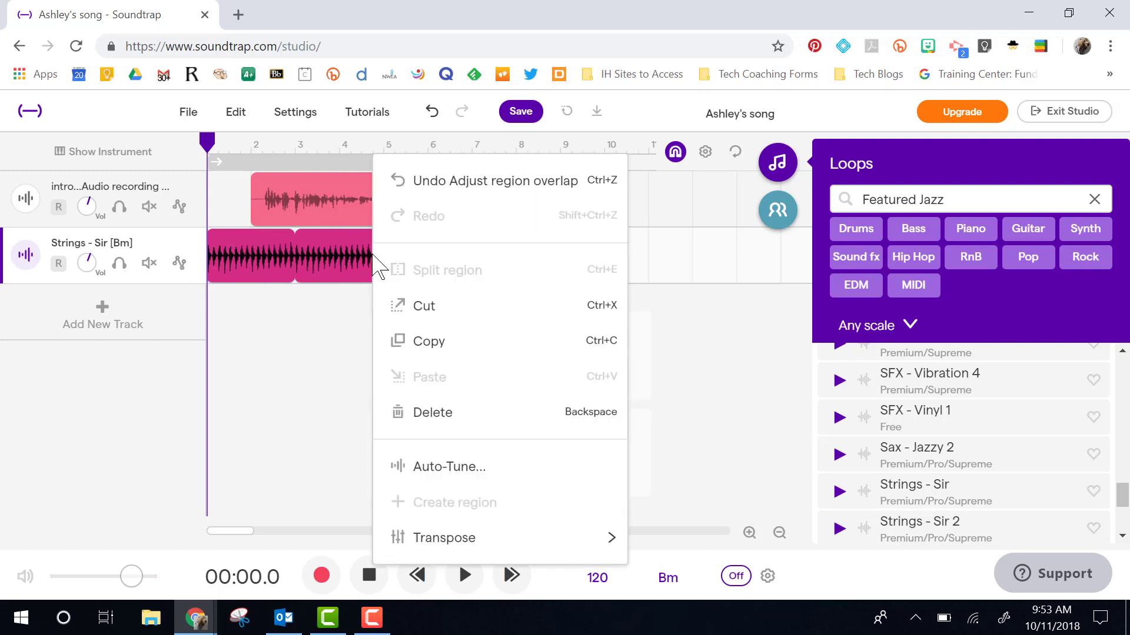
left_click(443, 419)
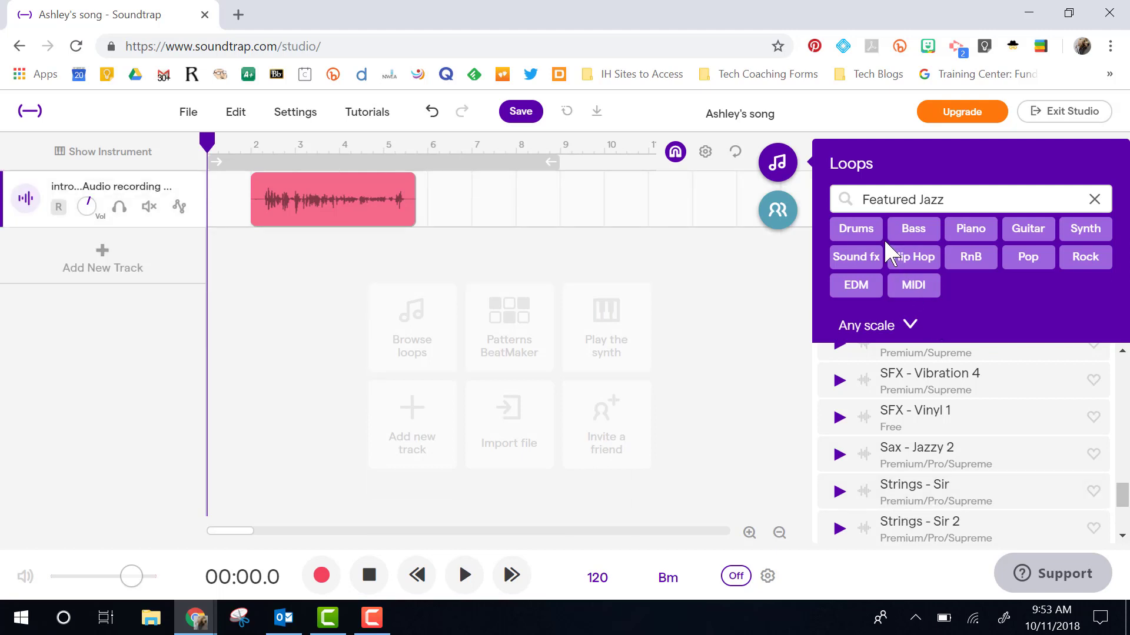
Replace the loop filters with Bass and Rock, and preview the Bass - Black Rust 5 loop
left_click(913, 233)
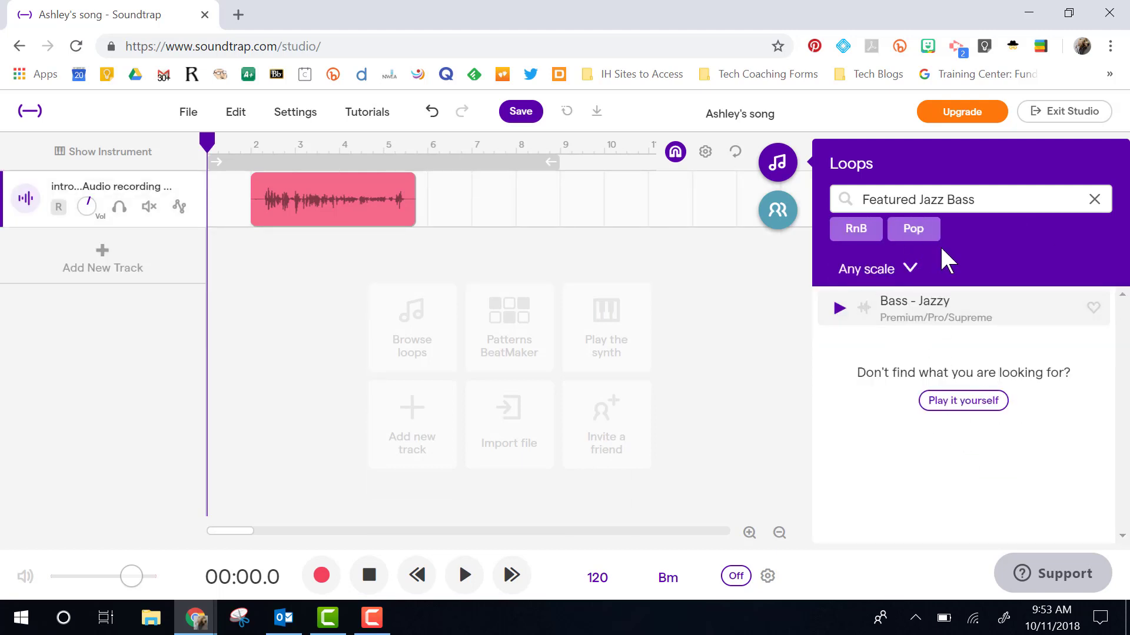
left_click(1094, 199)
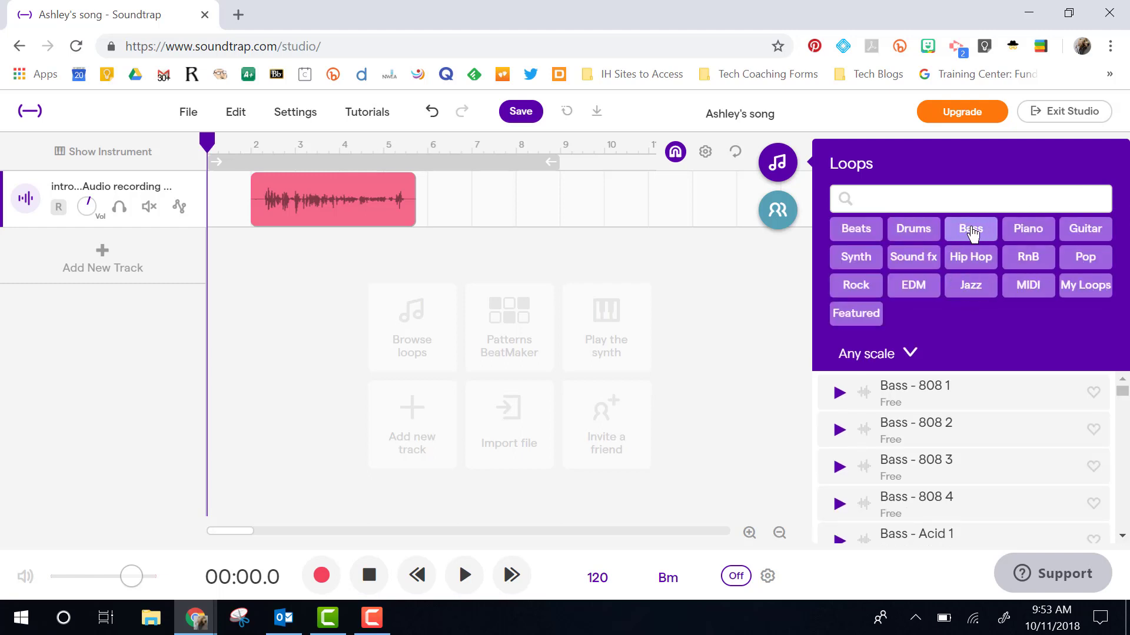
left_click(971, 230)
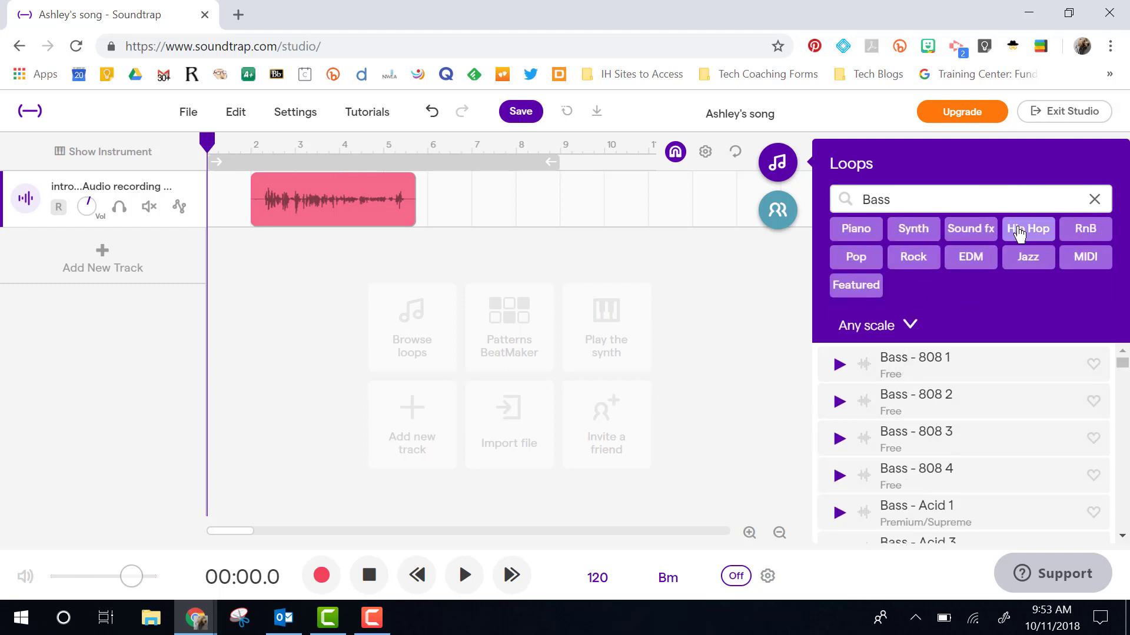
left_click(931, 262)
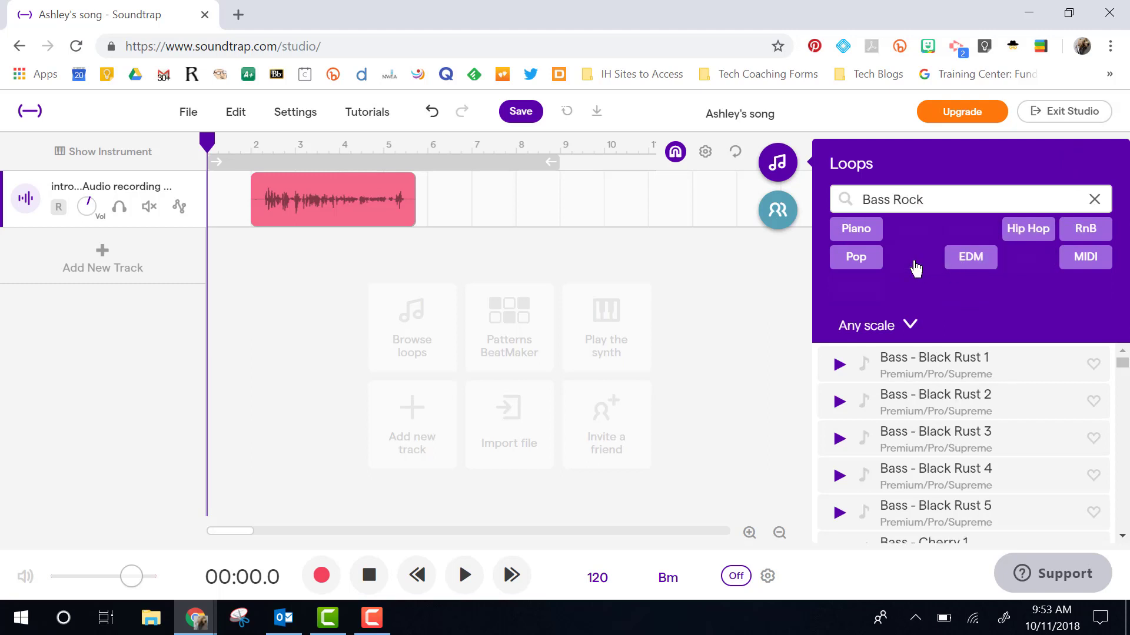
left_click(879, 485)
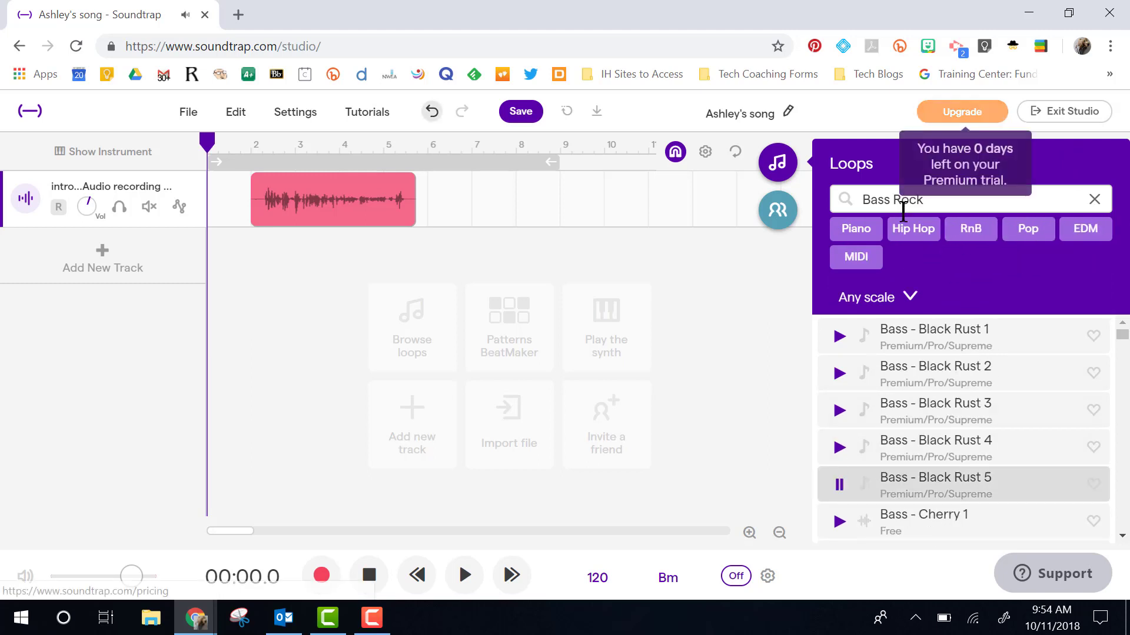
Replace the loop filters with Drums and Pop, and preview the Drums - Acoustic Disco loop
left_click(1094, 199)
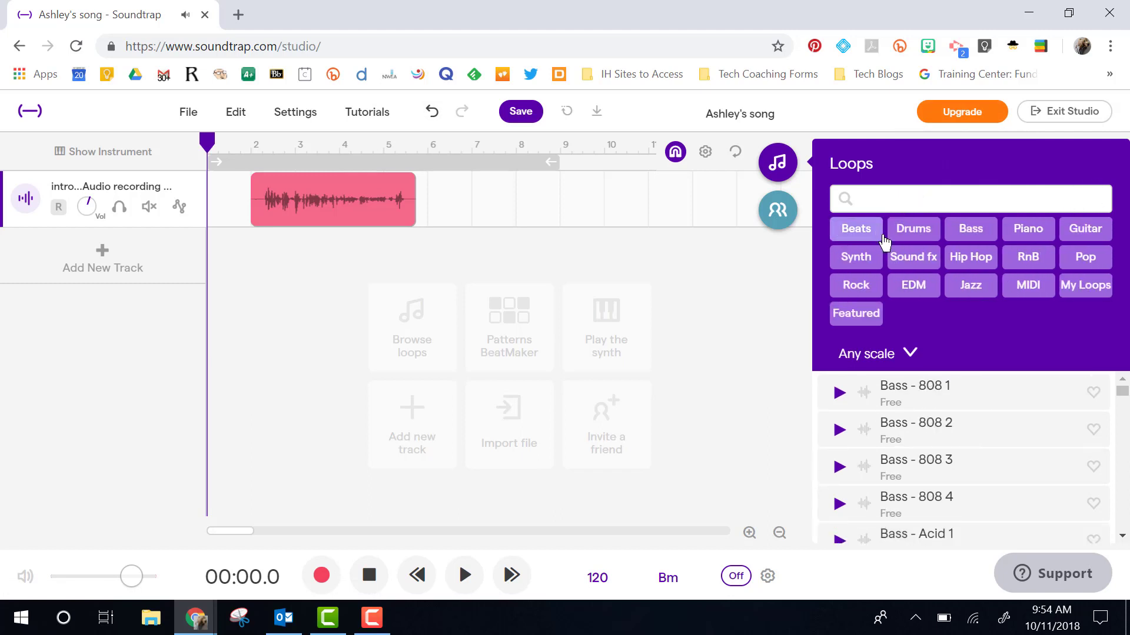
left_click(912, 234)
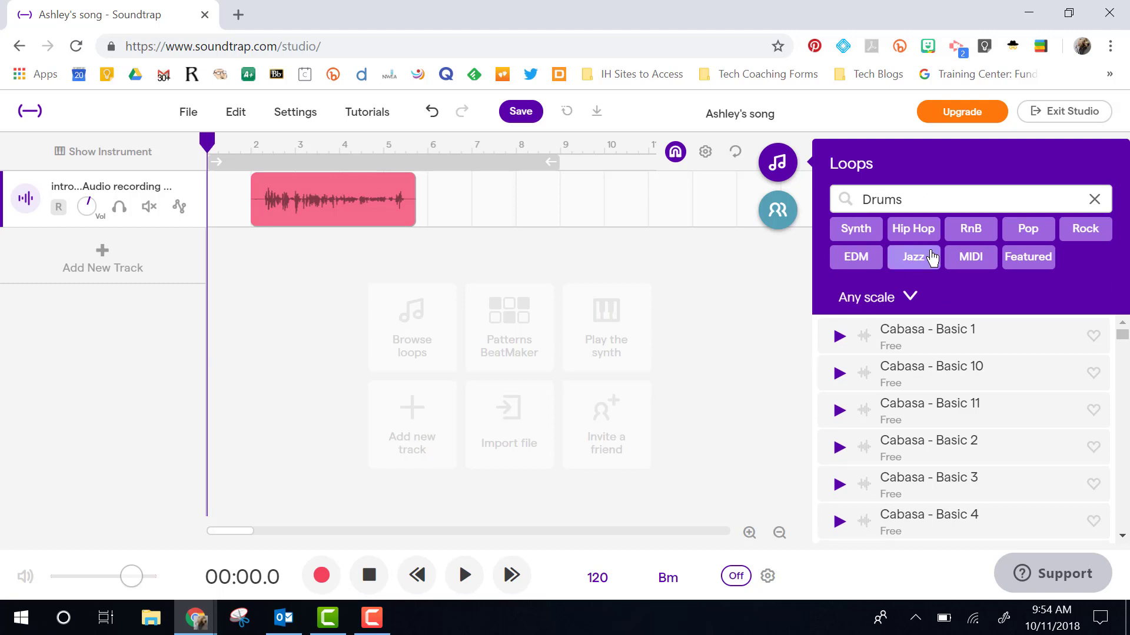
left_click(1028, 231)
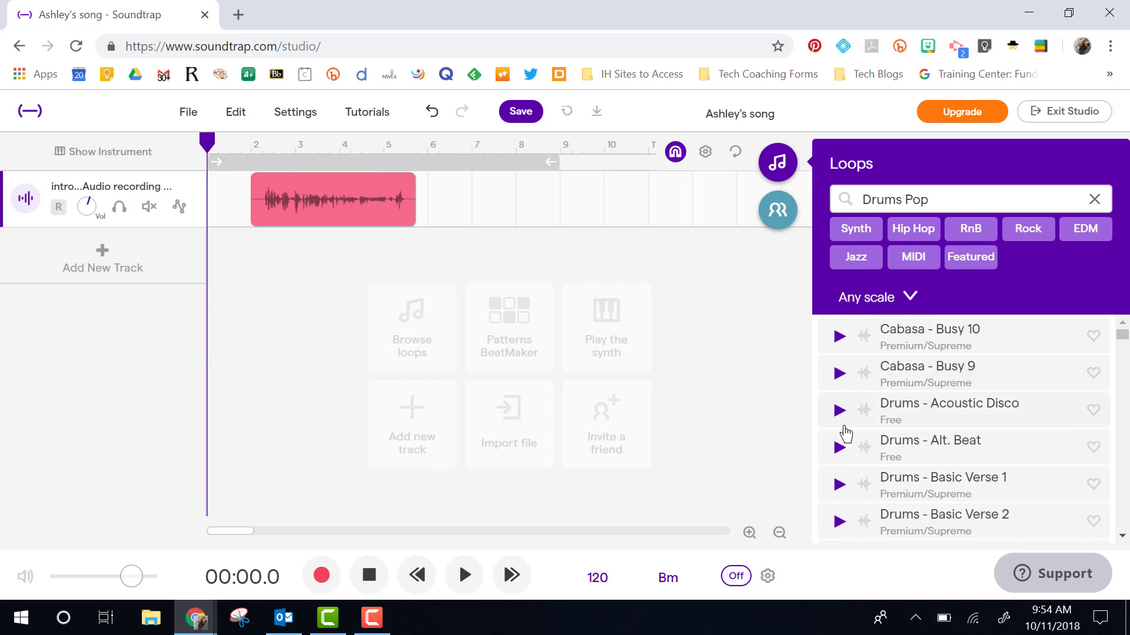
left_click(837, 411)
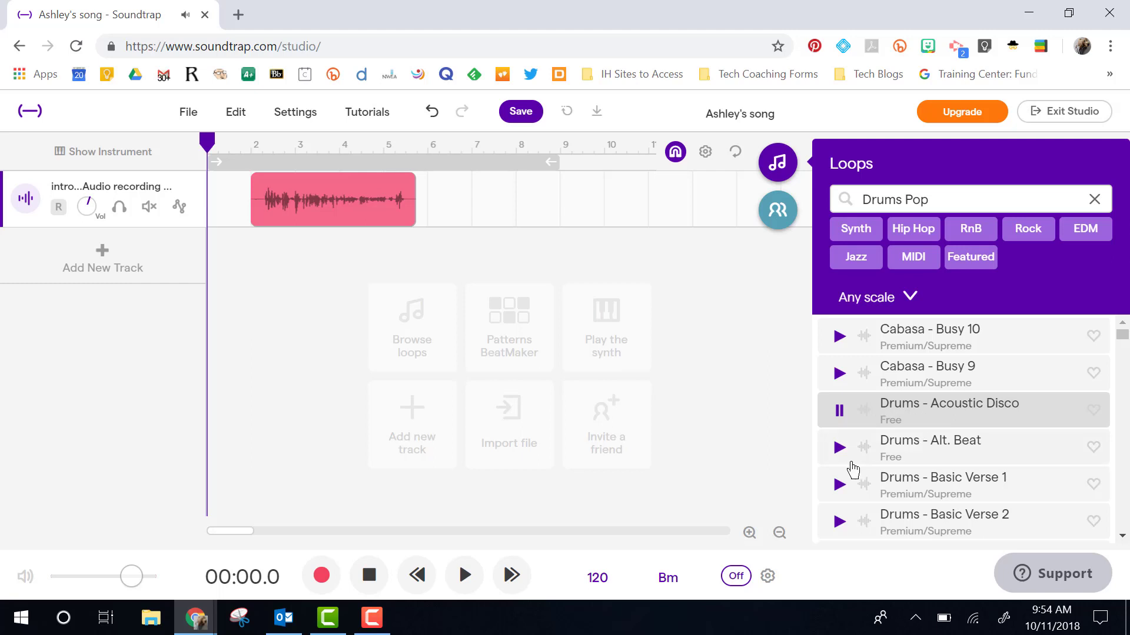
Place Drums - Acoustic Disco on a new track at bar 1, shorten it to about bar 3 and play it with the intro
left_click_drag(518, 292, 207, 271)
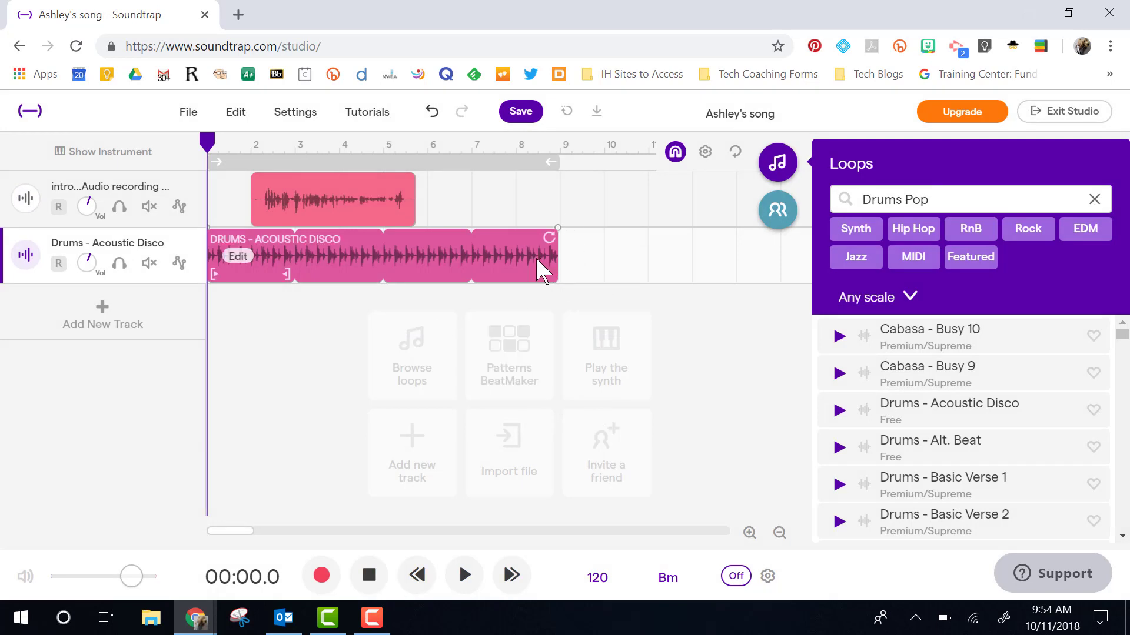
left_click_drag(557, 252, 330, 260)
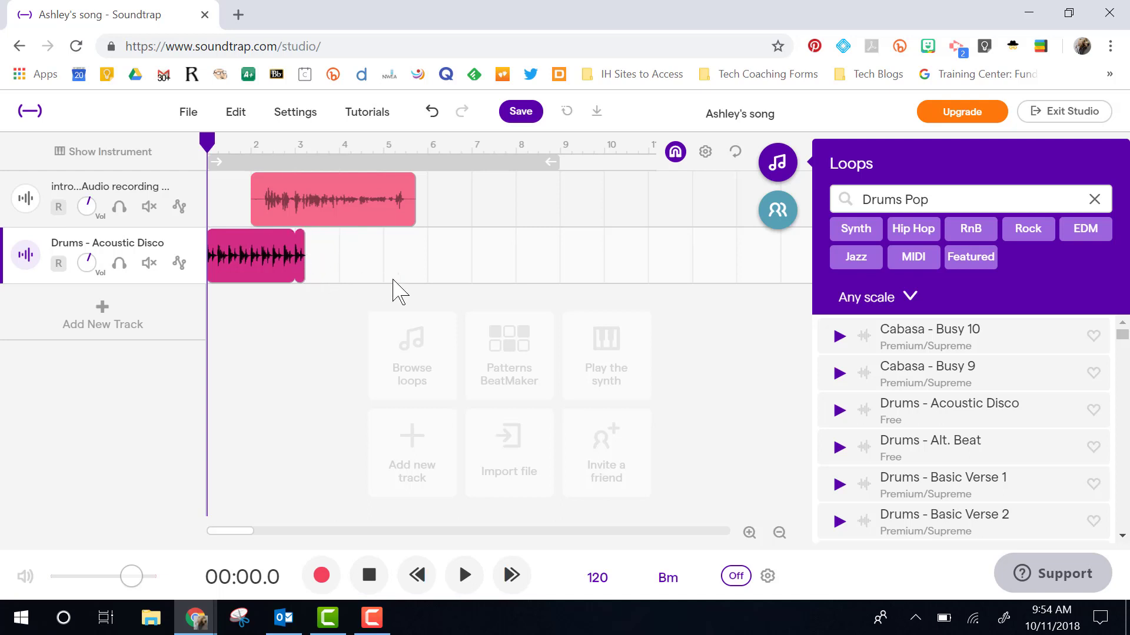
left_click(465, 575)
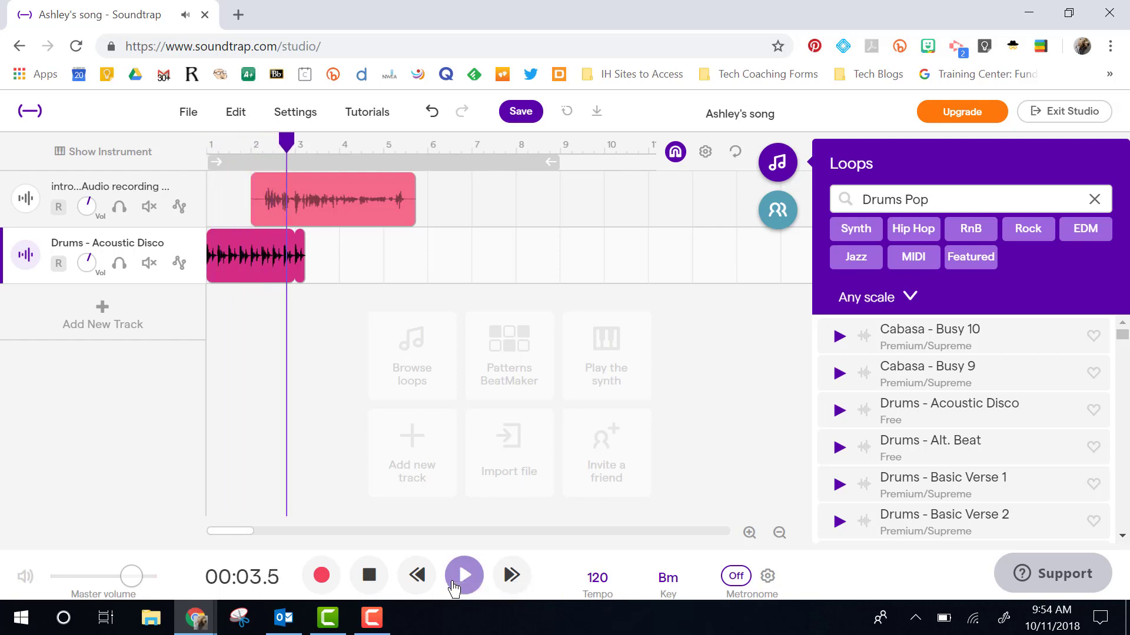
left_click(452, 580)
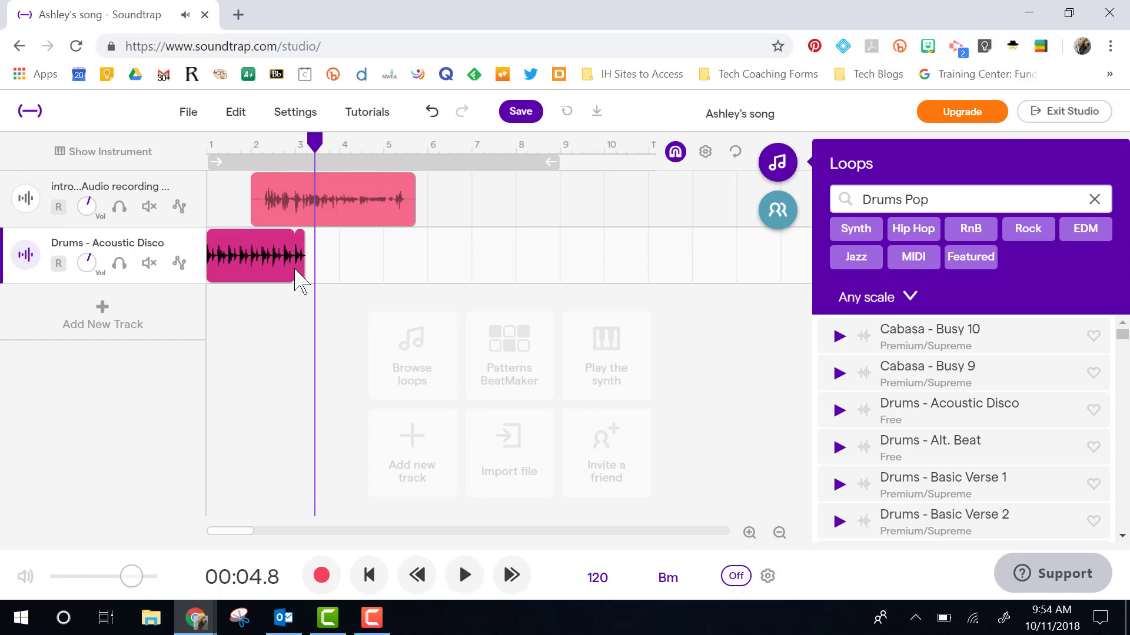
Apply a fade-out to the Drums - Acoustic Disco region and play the project from the beginning
right_click(245, 254)
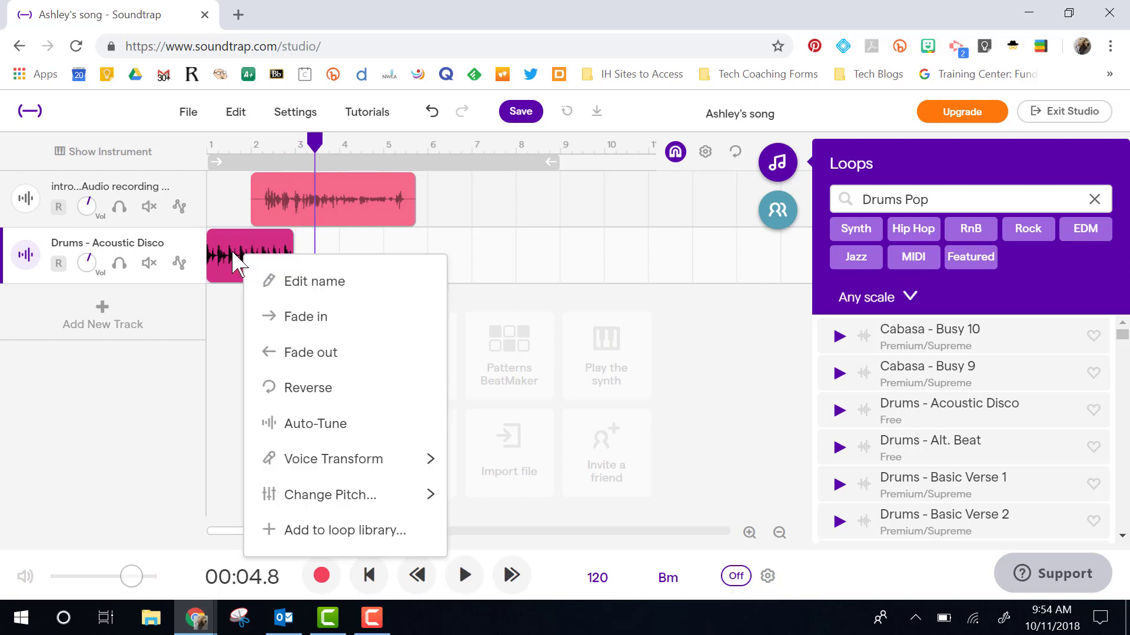
left_click(303, 356)
left_click_drag(323, 157, 207, 153)
left_click(475, 578)
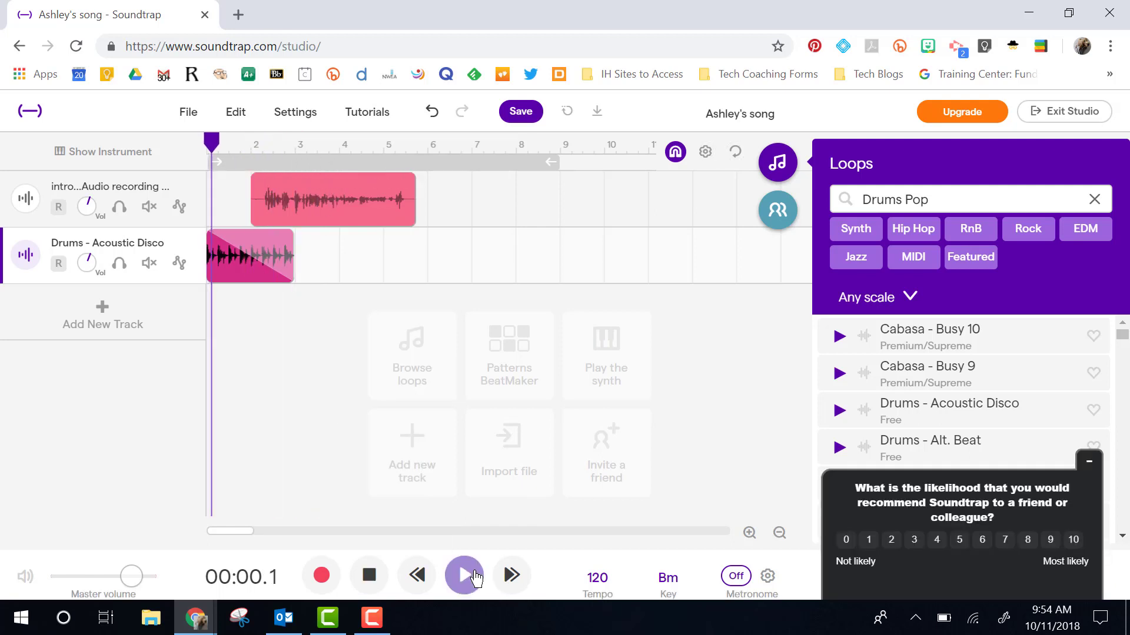
left_click(1087, 465)
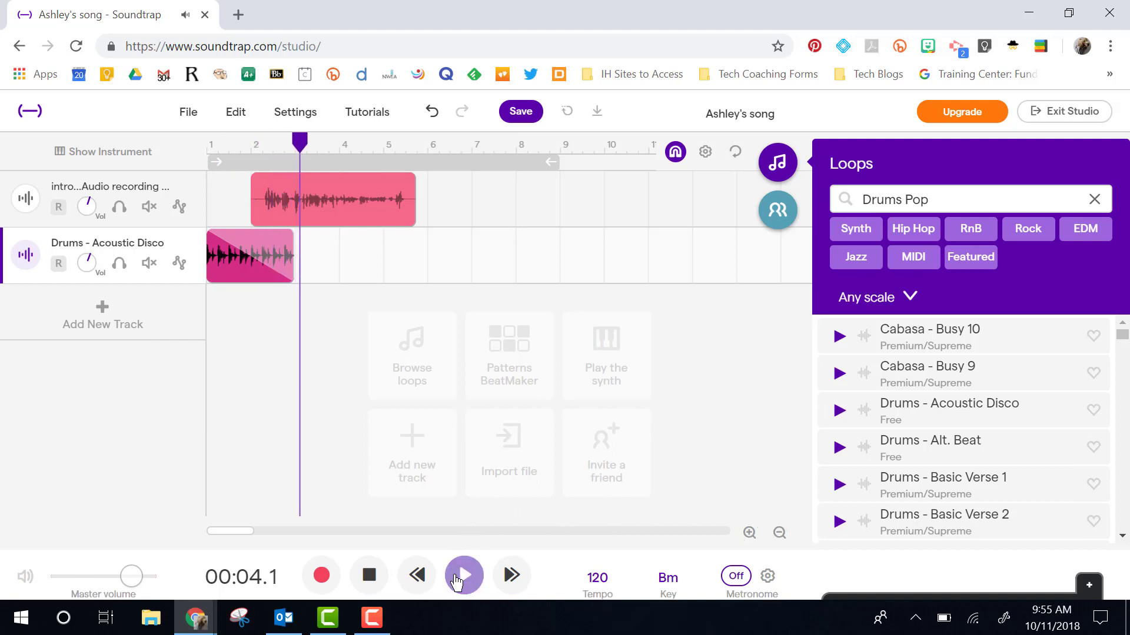
left_click(456, 571)
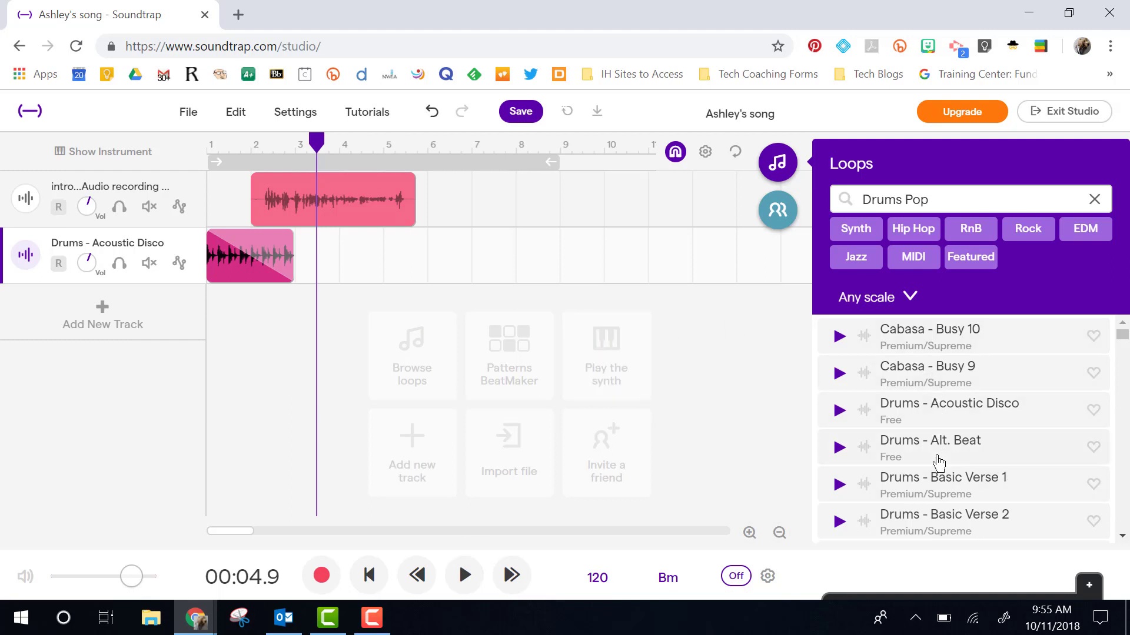
Filter the loops by RnB, Pop and Beats, and place Beat - Hip Hop 4 - HH Kick Only on the drums track just after bar 5
left_click(1094, 200)
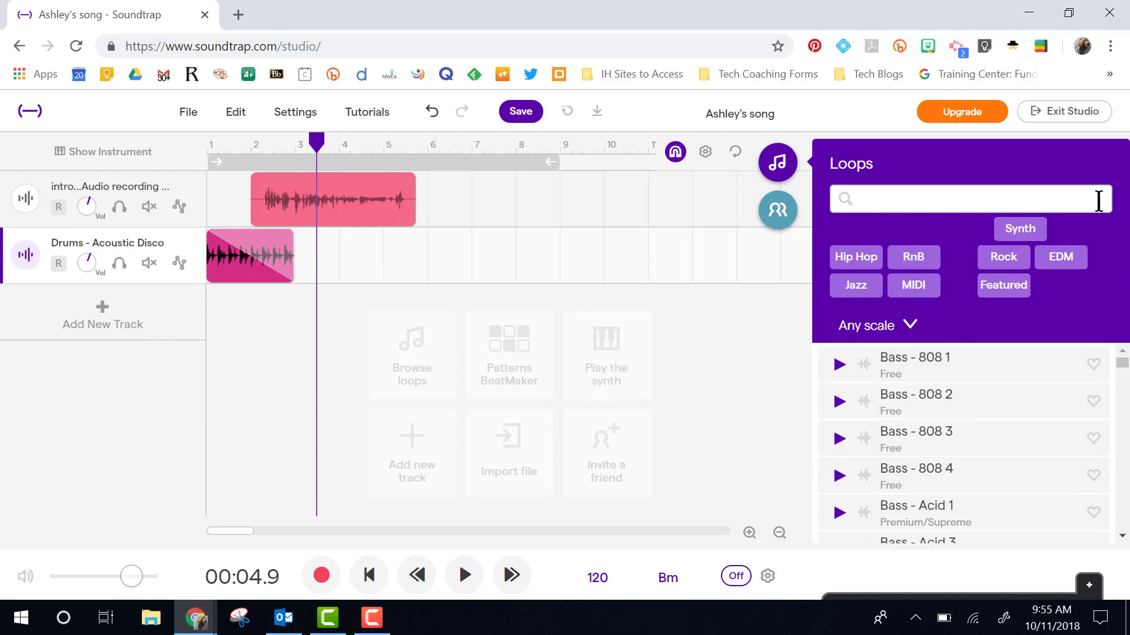
left_click(1033, 257)
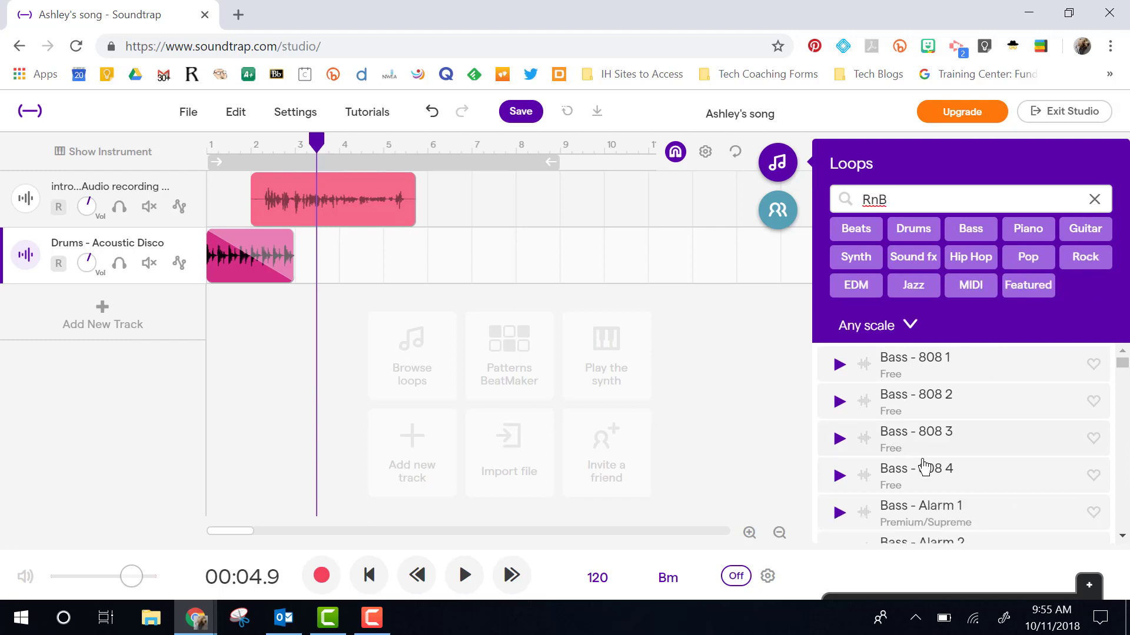
left_click(927, 483)
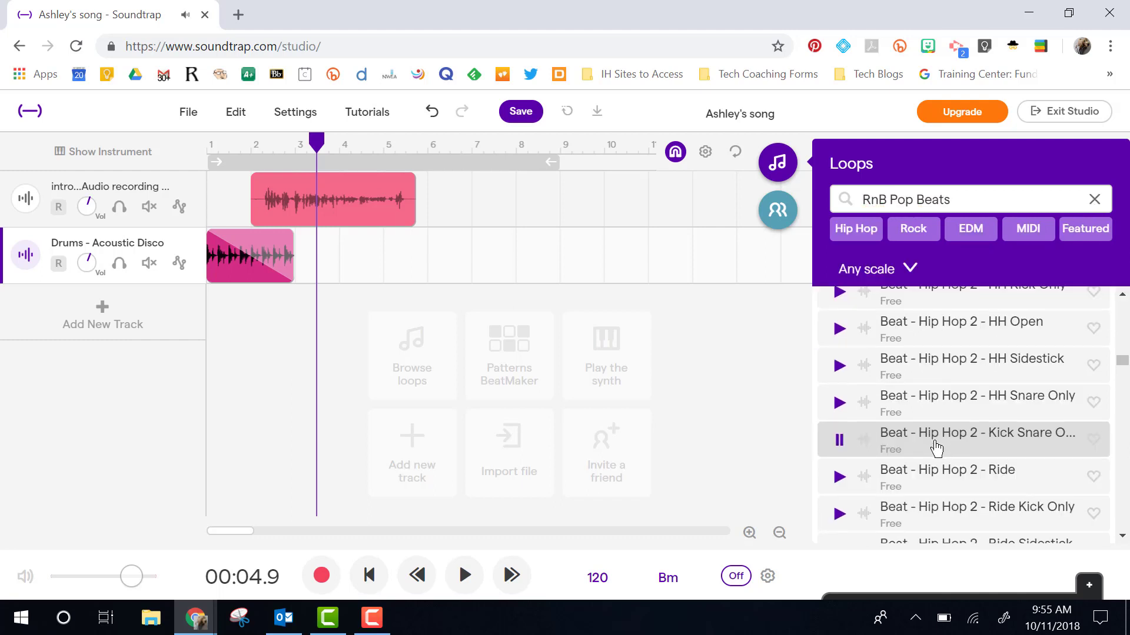
scroll(936, 445, "down", 9)
left_click_drag(936, 447, 395, 263)
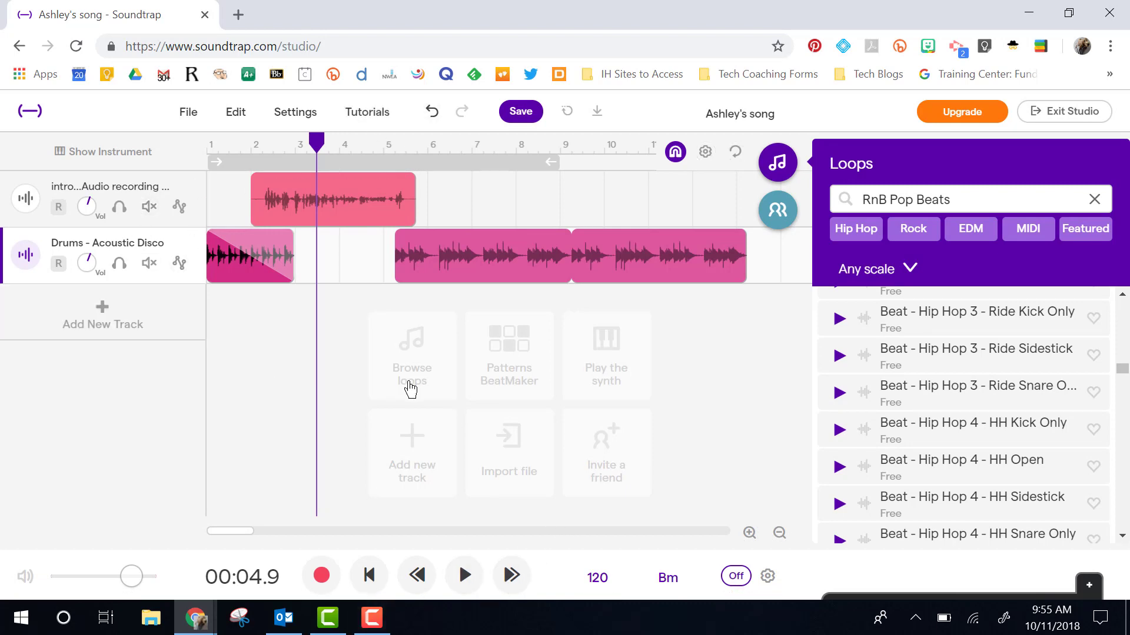
Import the backcountry pt 1 audio recording from the Desktop as a new track
left_click(419, 476)
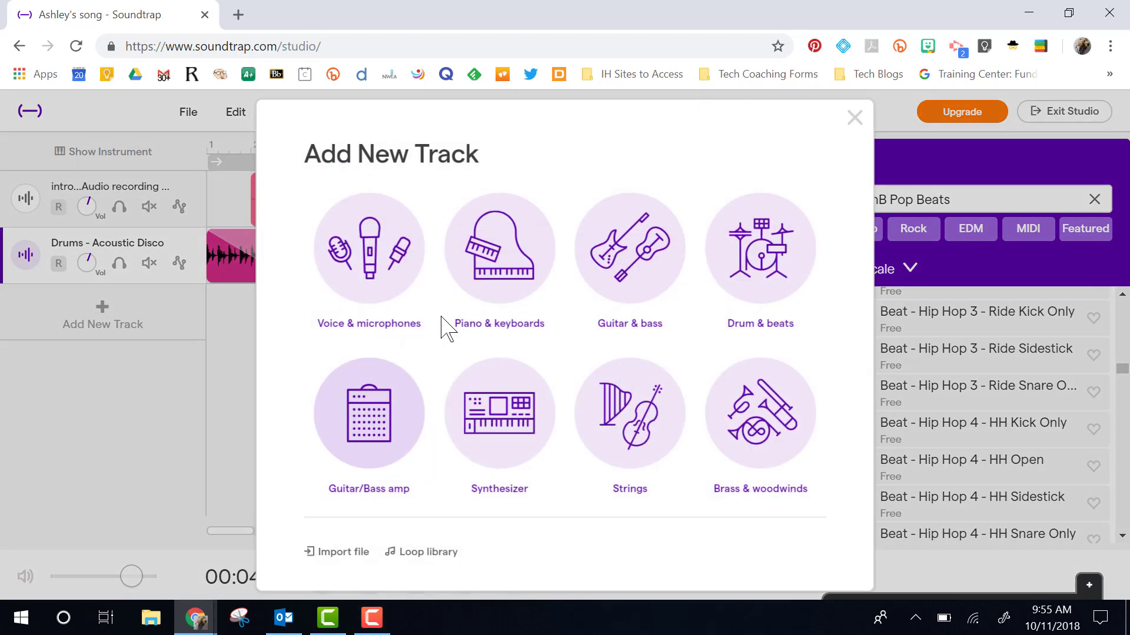
left_click(344, 553)
left_click(456, 359)
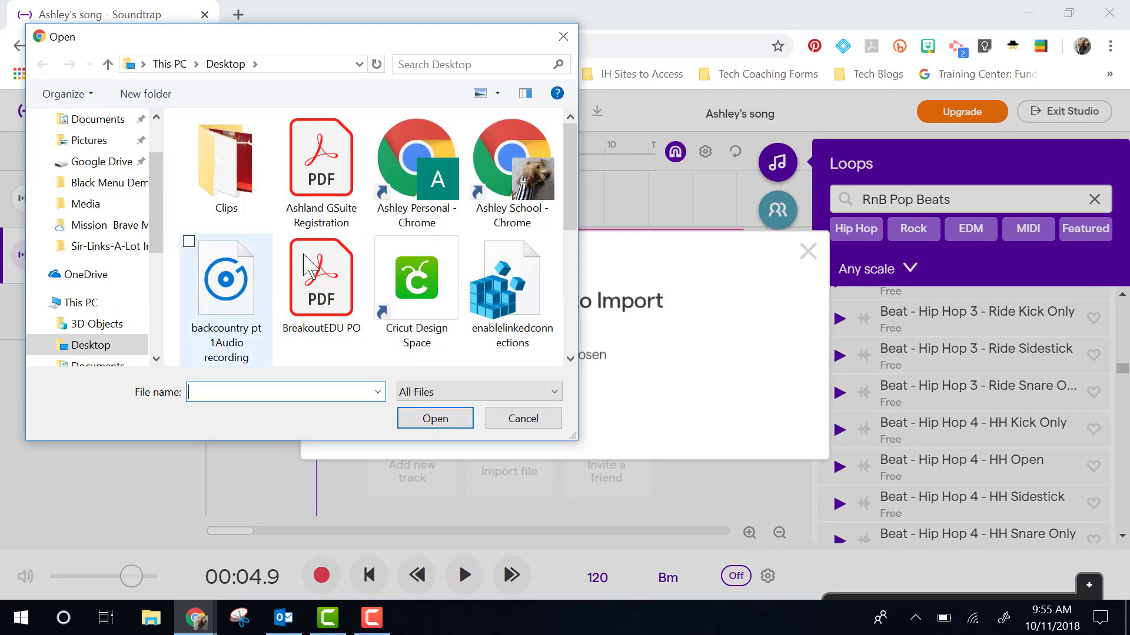
left_click(223, 265)
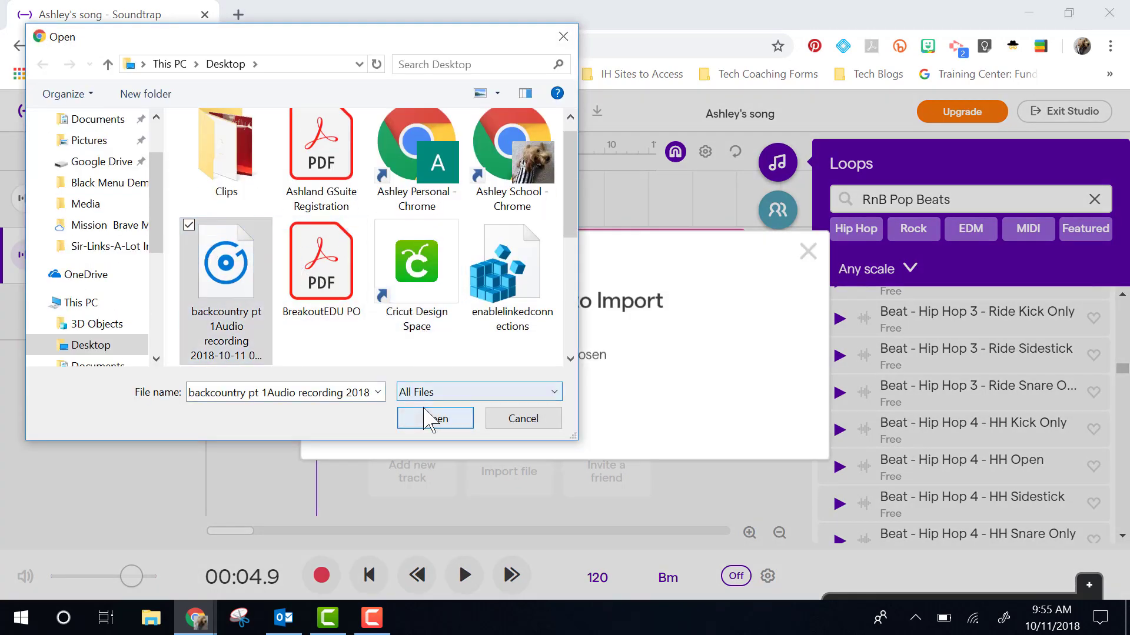
left_click(434, 418)
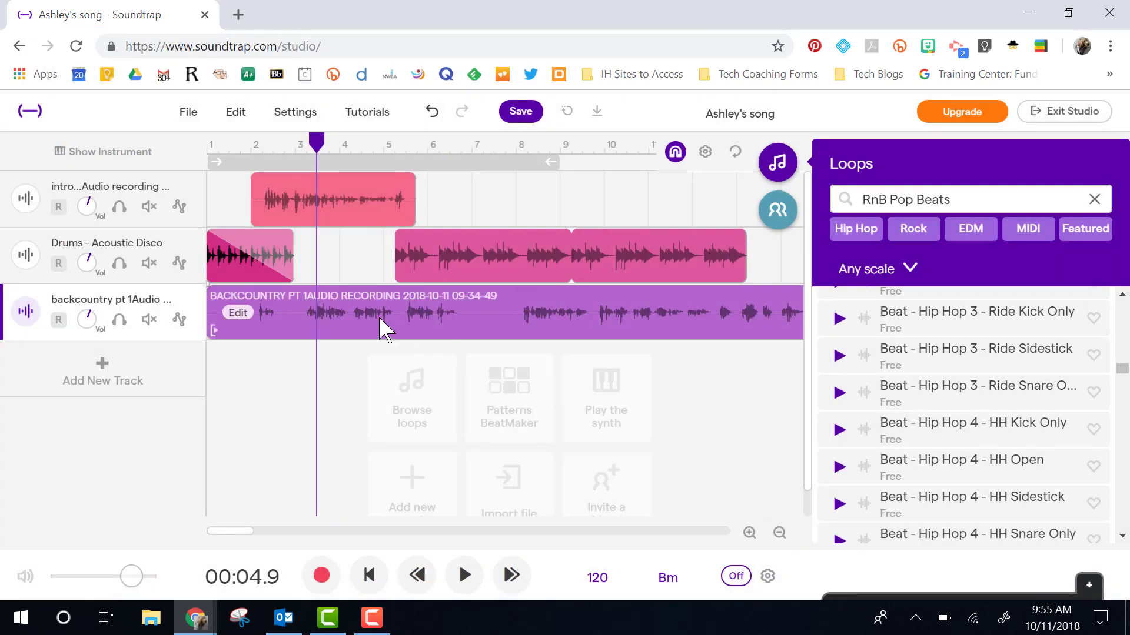
Play the mix from about 2.5 seconds to hear how the recordings overlap
left_click_drag(317, 141, 207, 144)
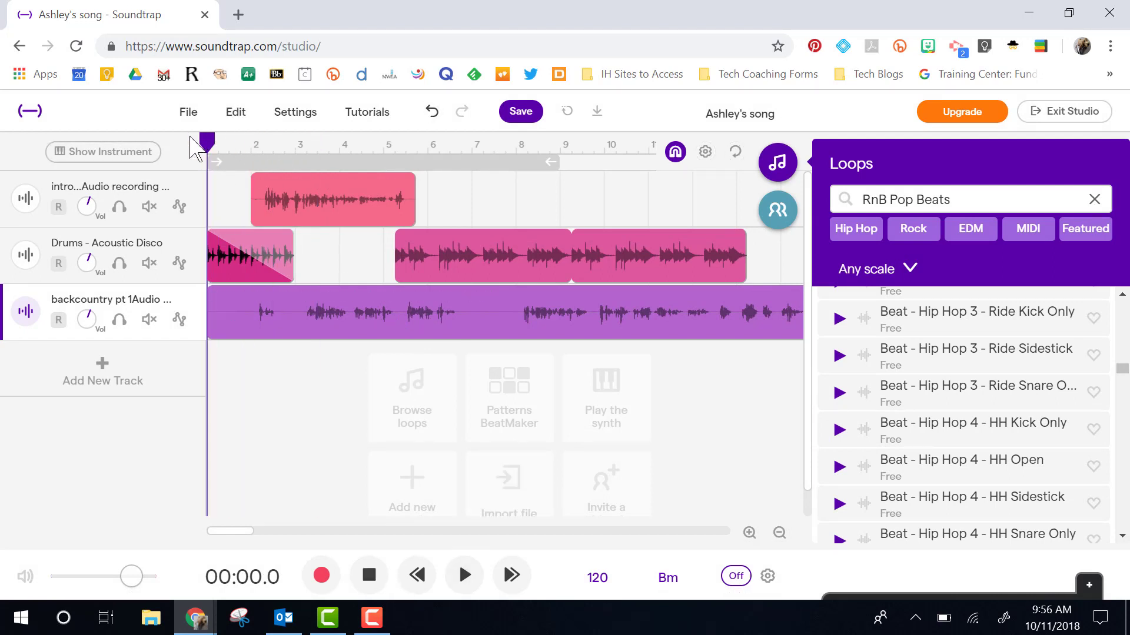
left_click_drag(211, 143, 262, 141)
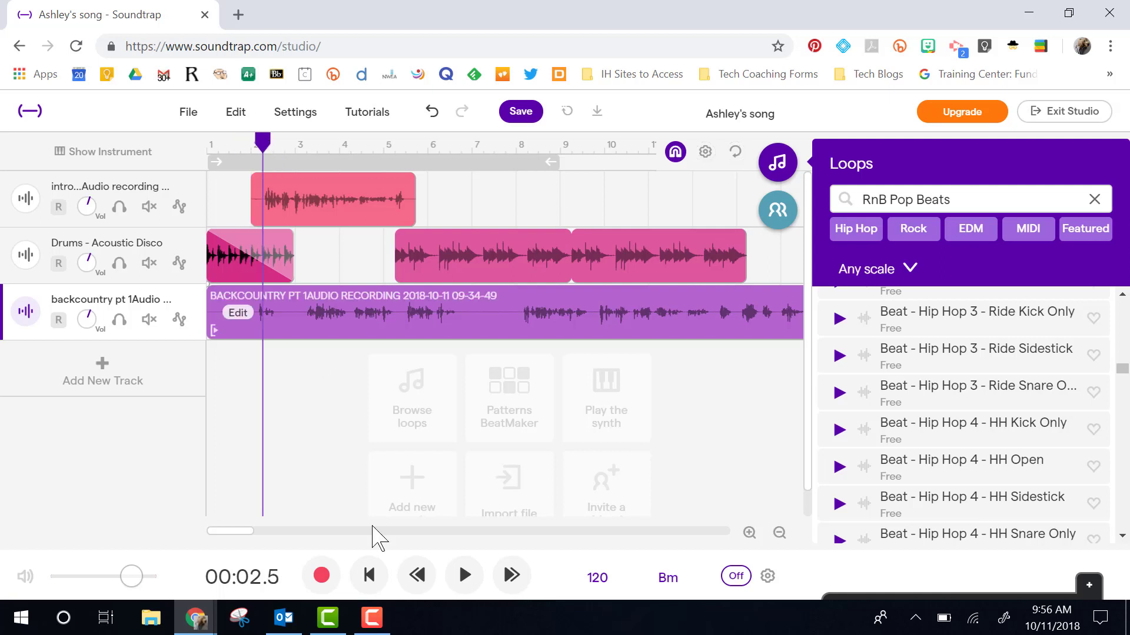
left_click(473, 586)
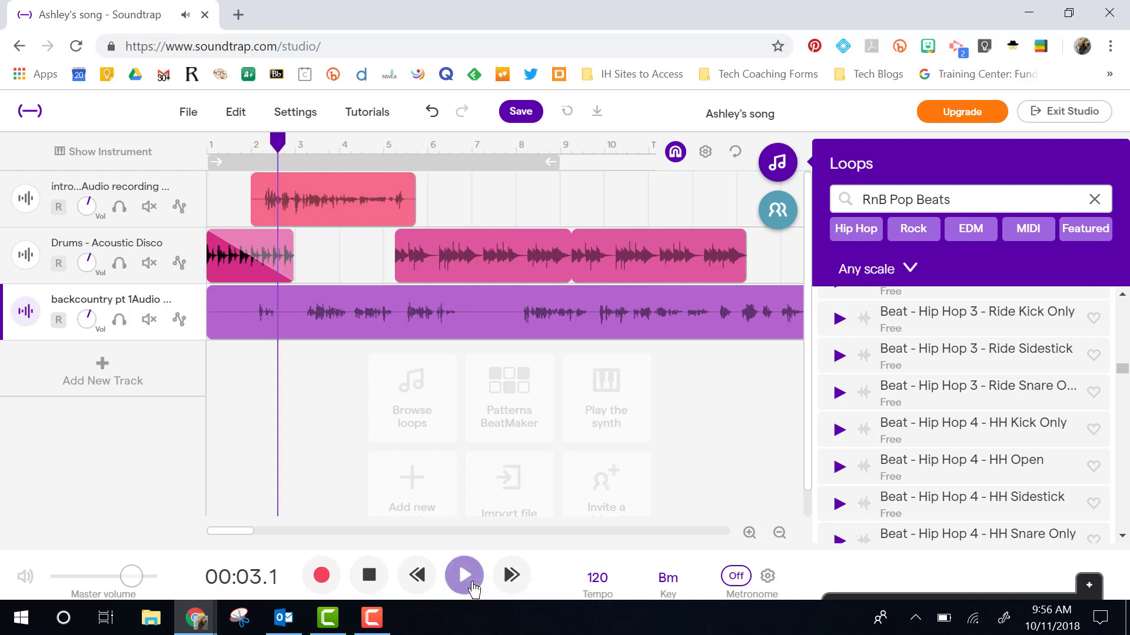
Move the backcountry recording to start at bar 8 and shorten the Hip Hop 4 beat to a single repetition
mouse_move(242, 327)
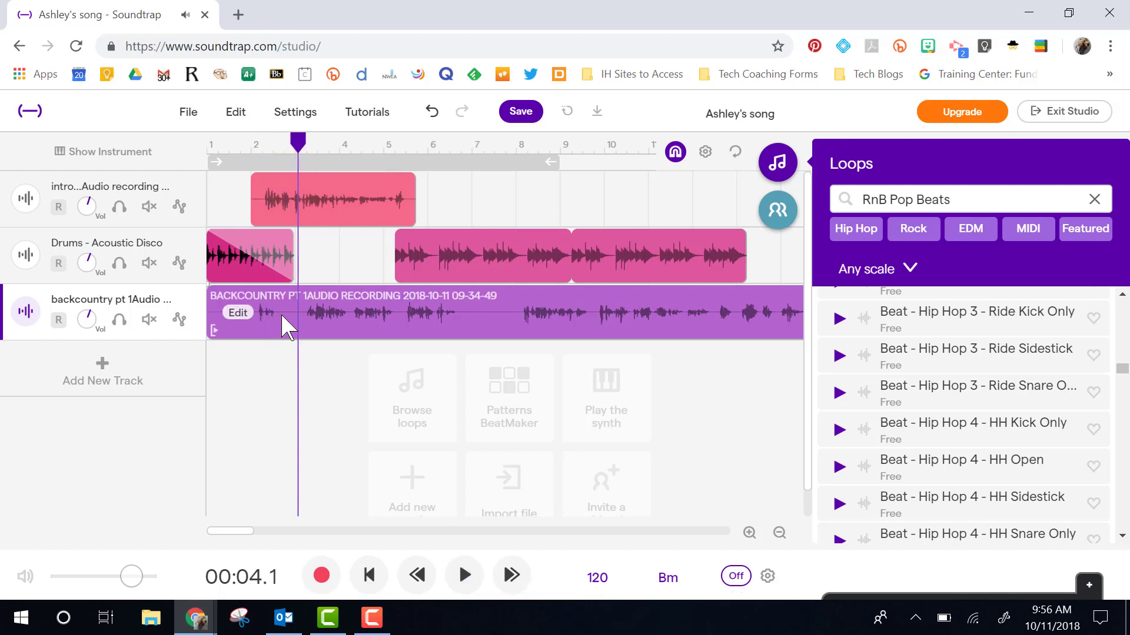
left_click_drag(282, 326, 610, 319)
left_click(660, 255)
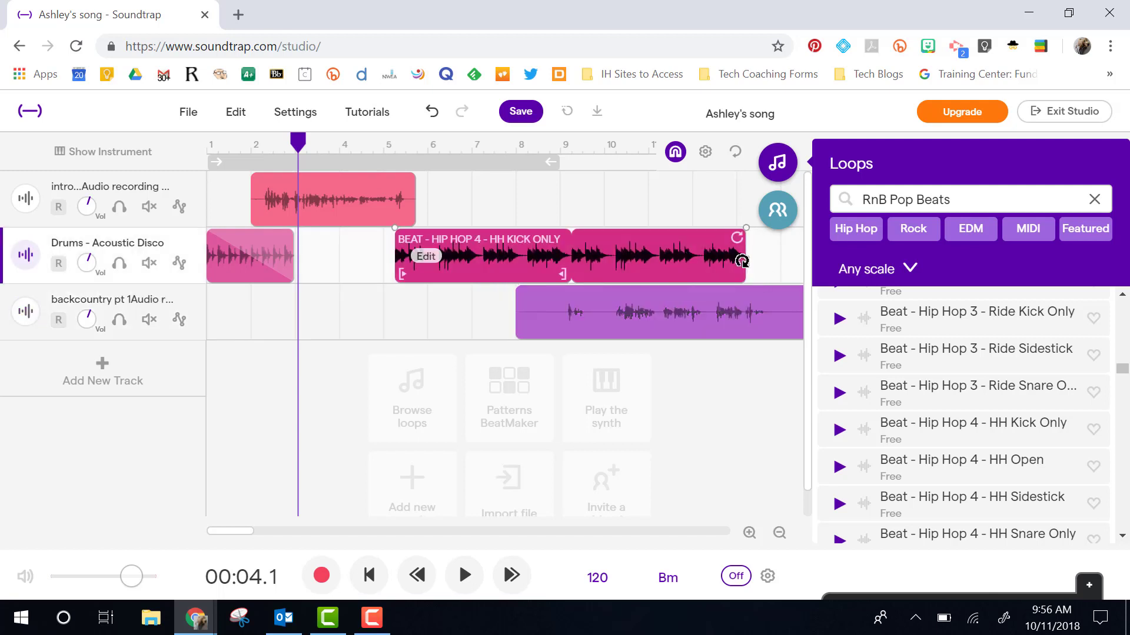
left_click_drag(743, 260, 555, 254)
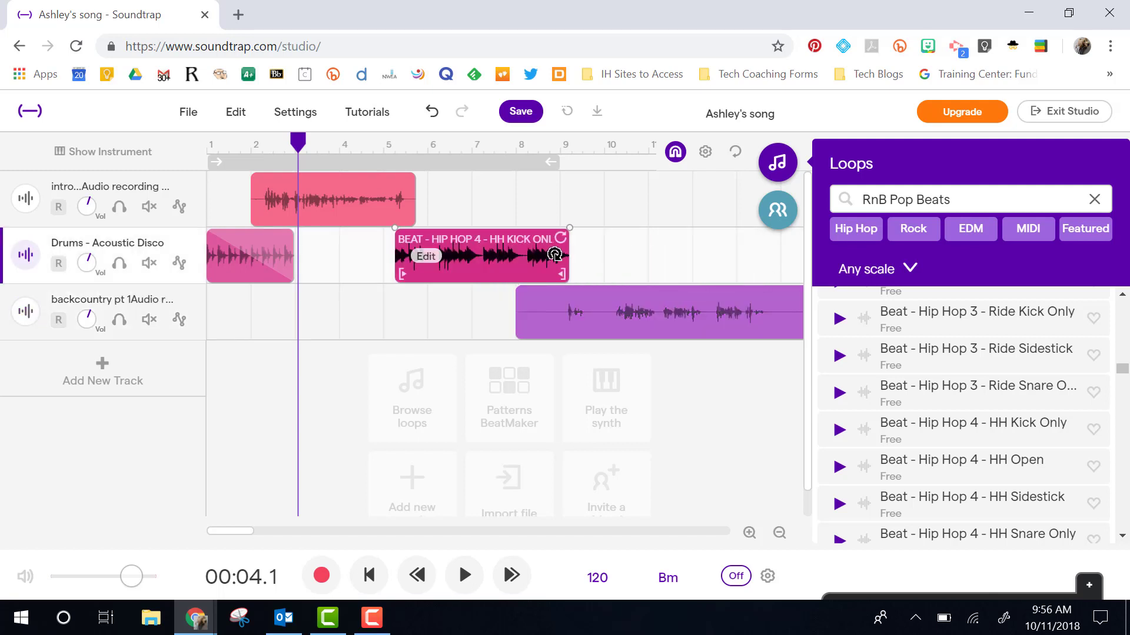
Trim the start of the backcountry recording and slide it to overlap the end of the Hip Hop 4 beat, checking the transition by playback
left_click(517, 327)
left_click_drag(518, 330, 608, 333)
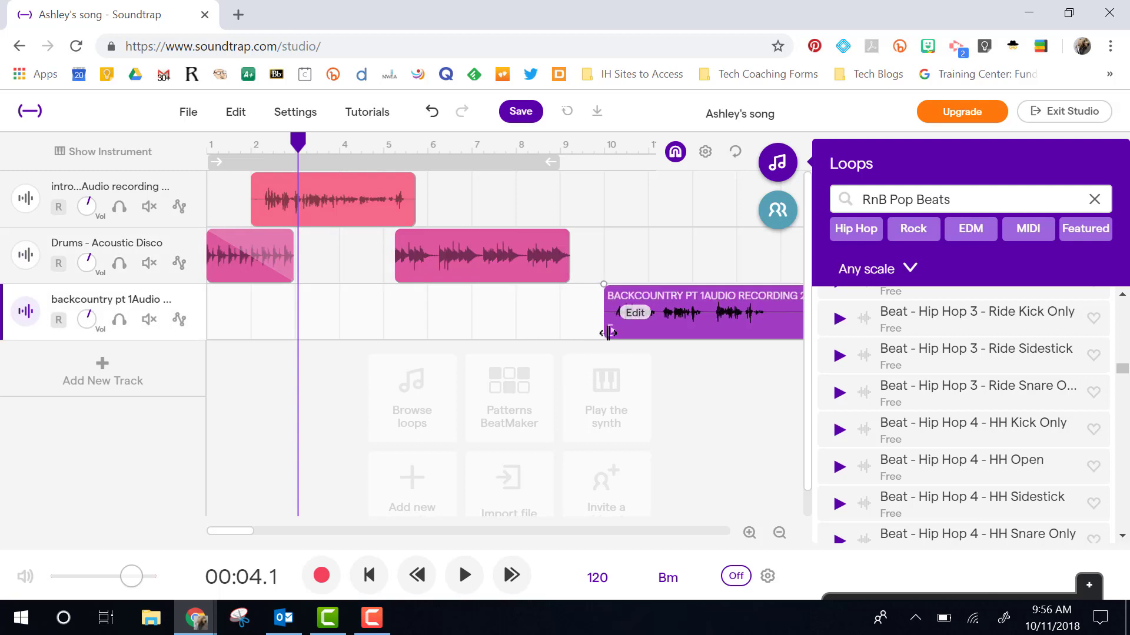
left_click_drag(696, 330, 619, 330)
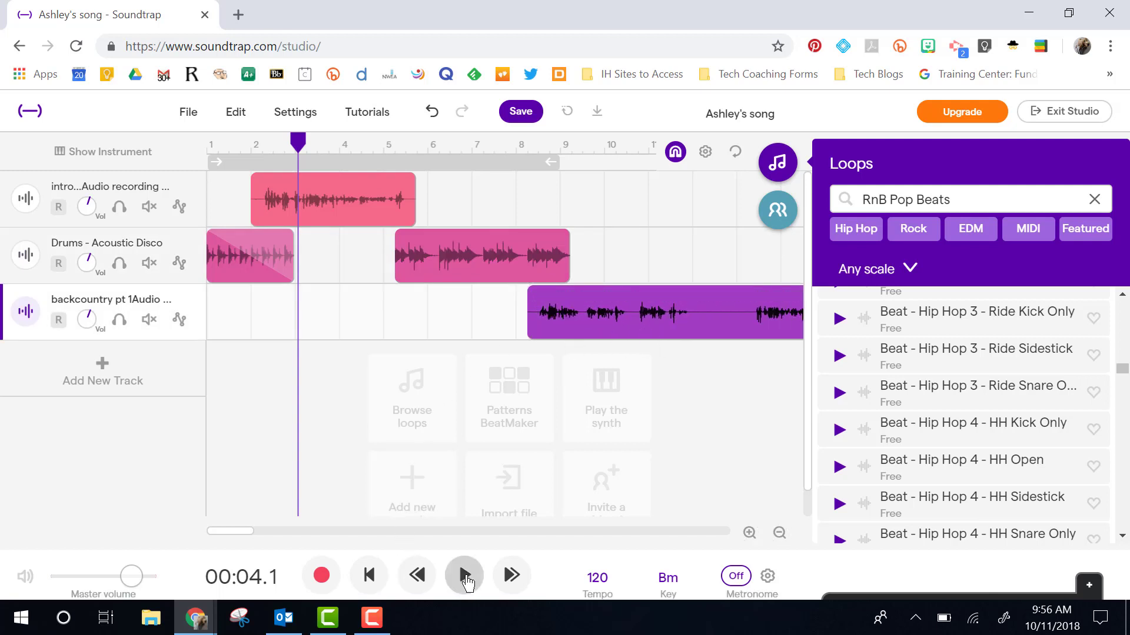
left_click(467, 581)
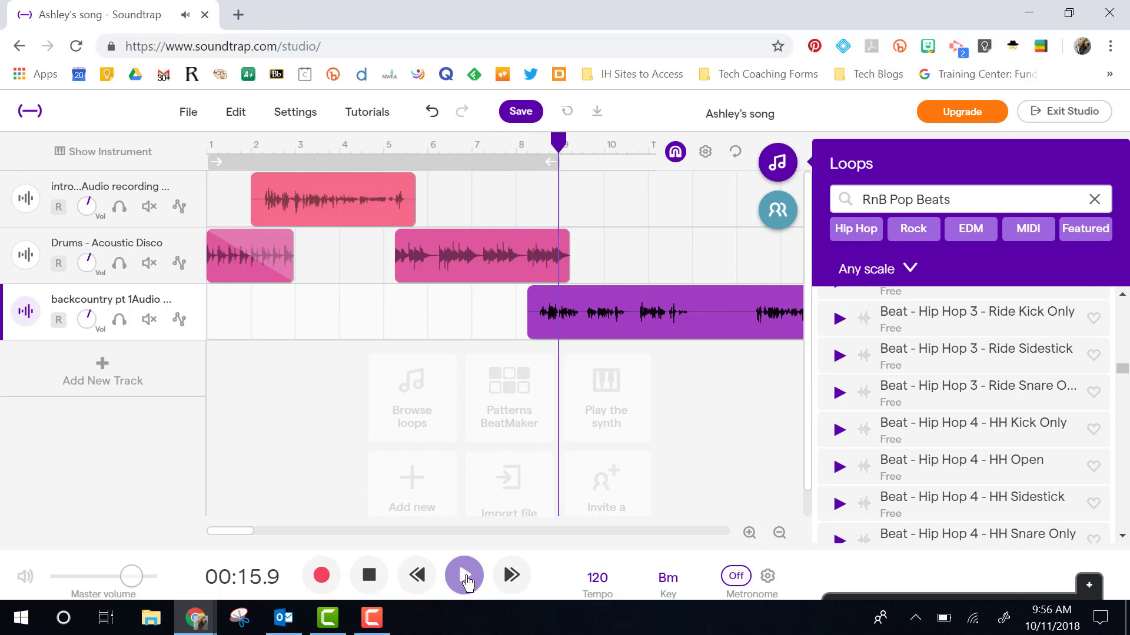
left_click(464, 581)
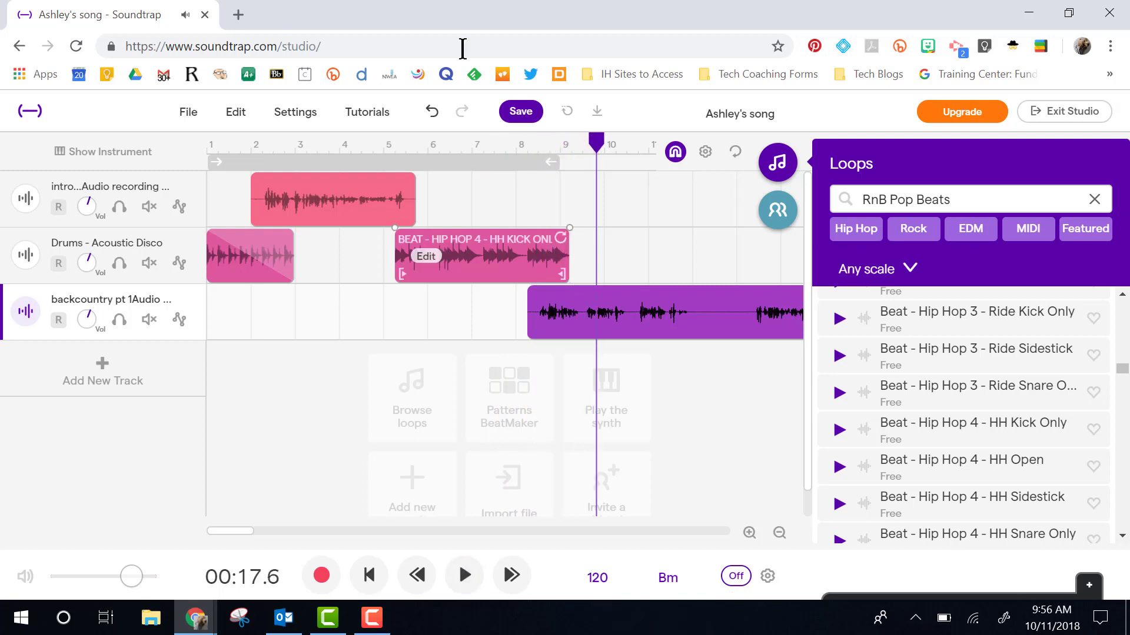
Apply a fade-in and a fade-out to the Hip Hop 4 beat region, and play the mix from 8 seconds
right_click(431, 256)
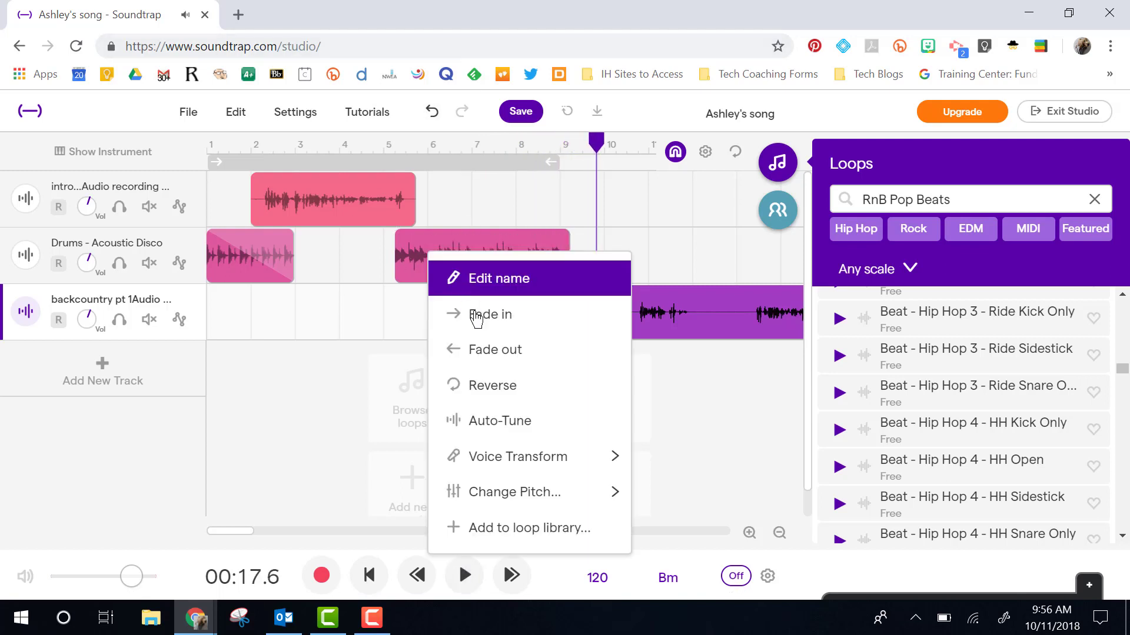
left_click(477, 318)
right_click(436, 263)
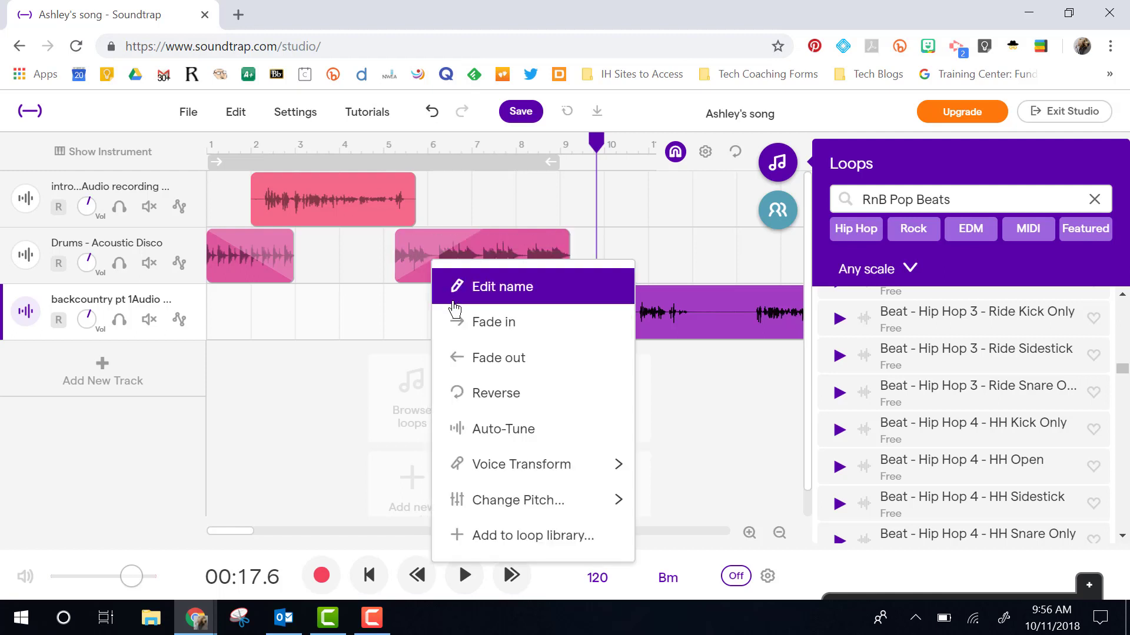
left_click(472, 357)
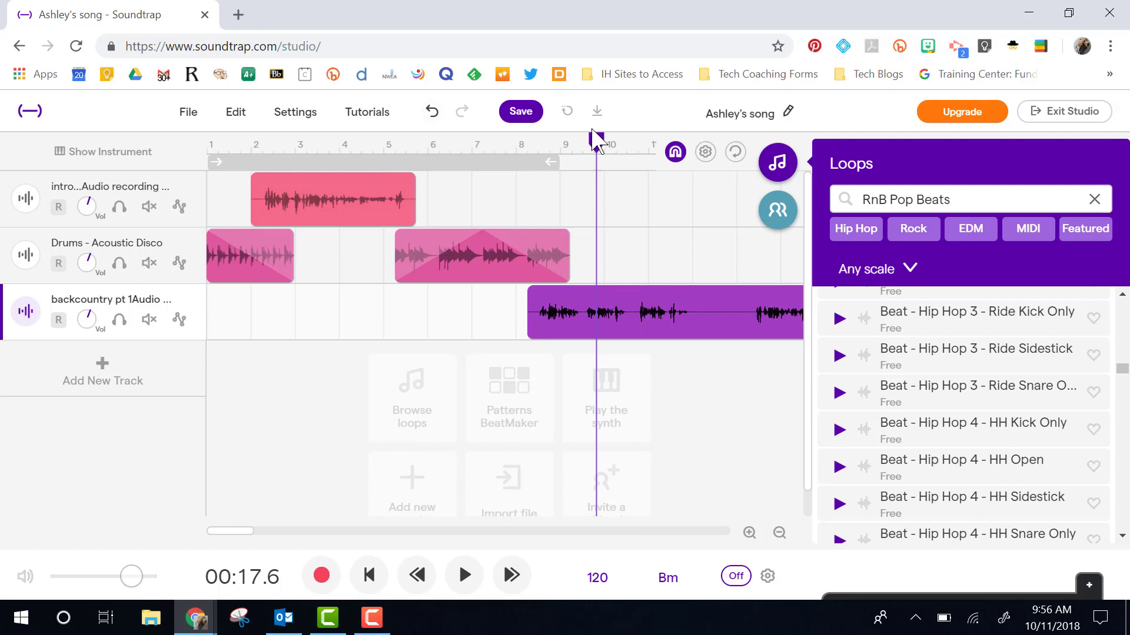
left_click_drag(596, 140, 383, 141)
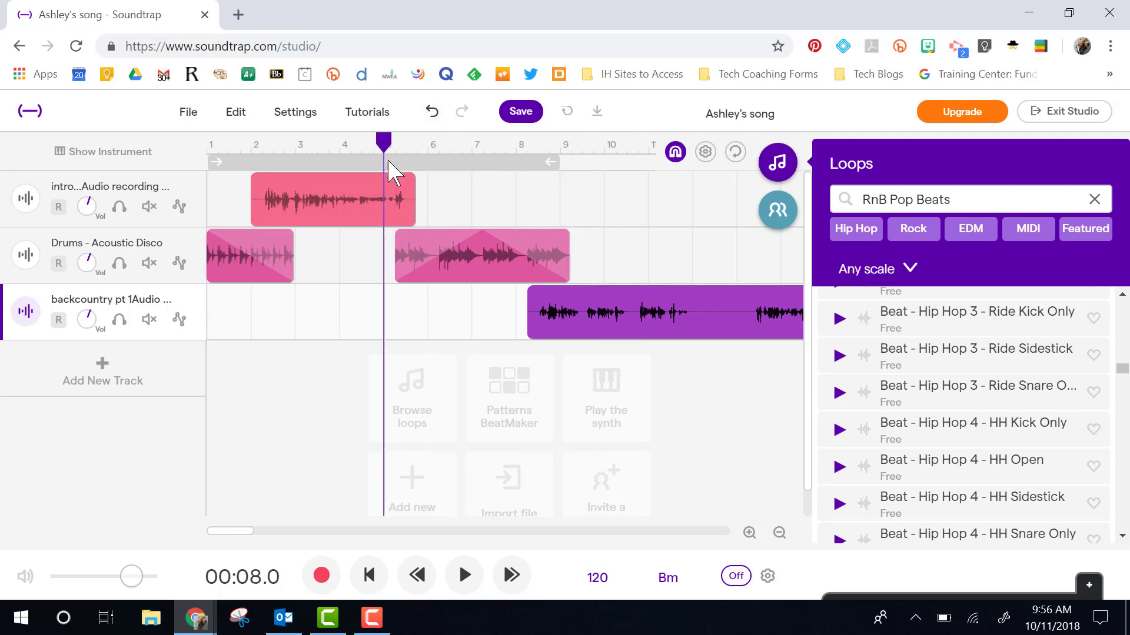
left_click(470, 574)
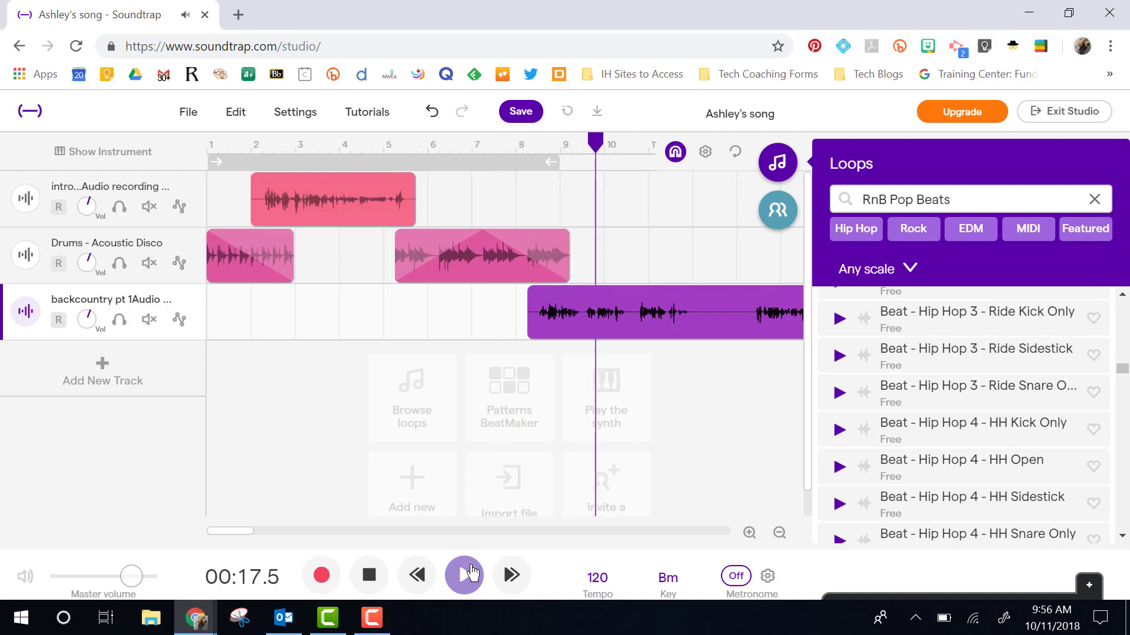
Stop playback, slide the Hip Hop 4 beat to start together with the backcountry recording, and lower the Drums track's volume
left_click(471, 570)
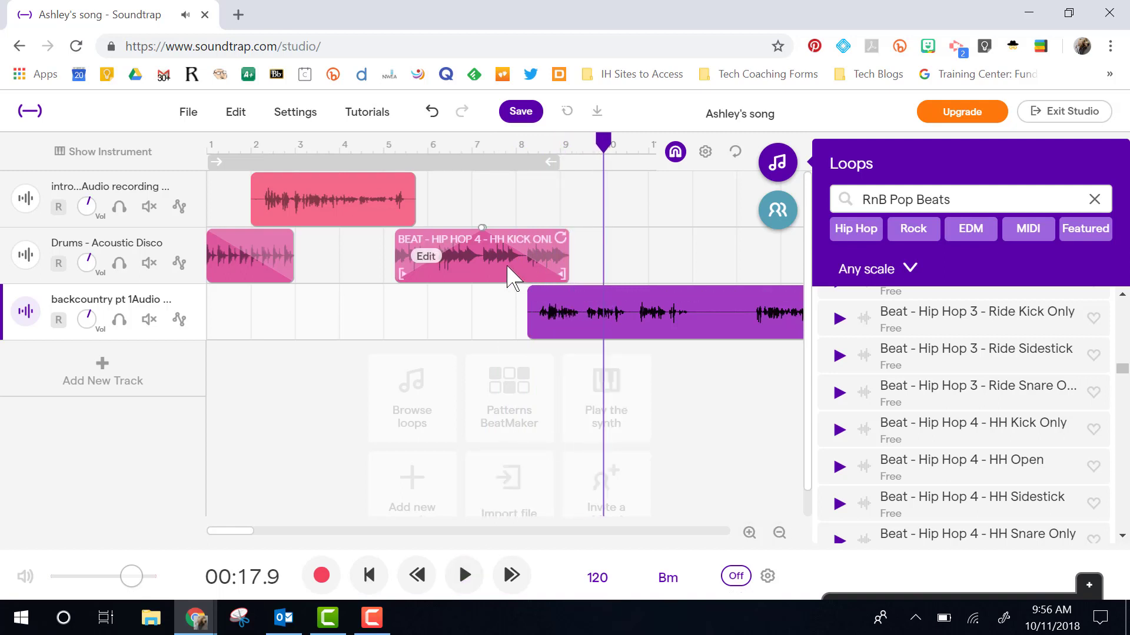
left_click_drag(507, 276, 640, 277)
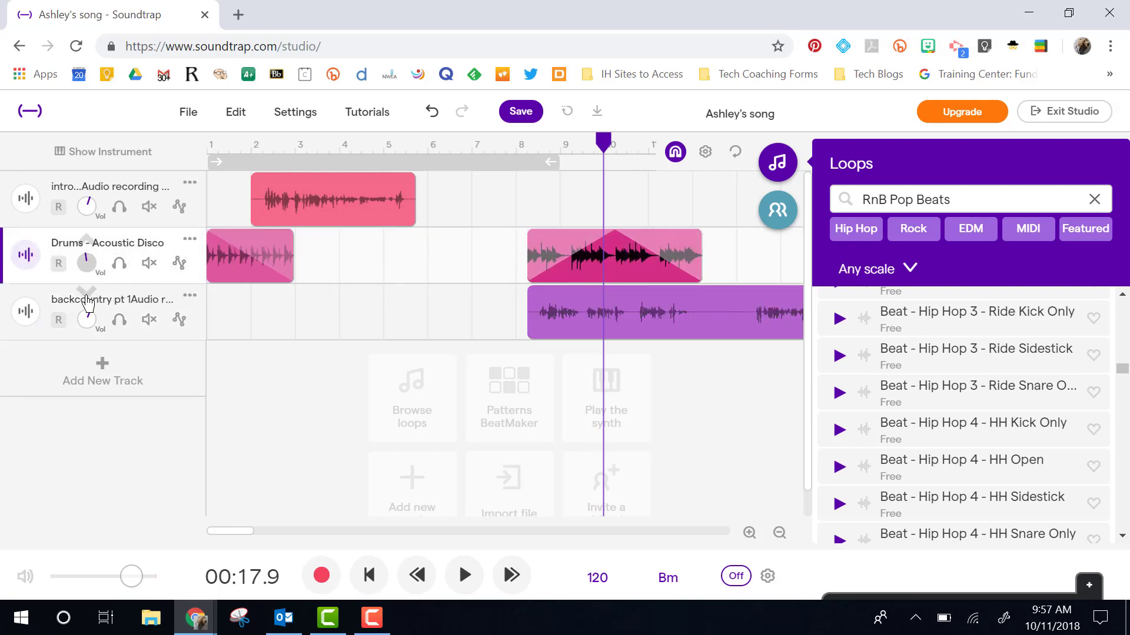
left_click_drag(88, 320, 90, 356)
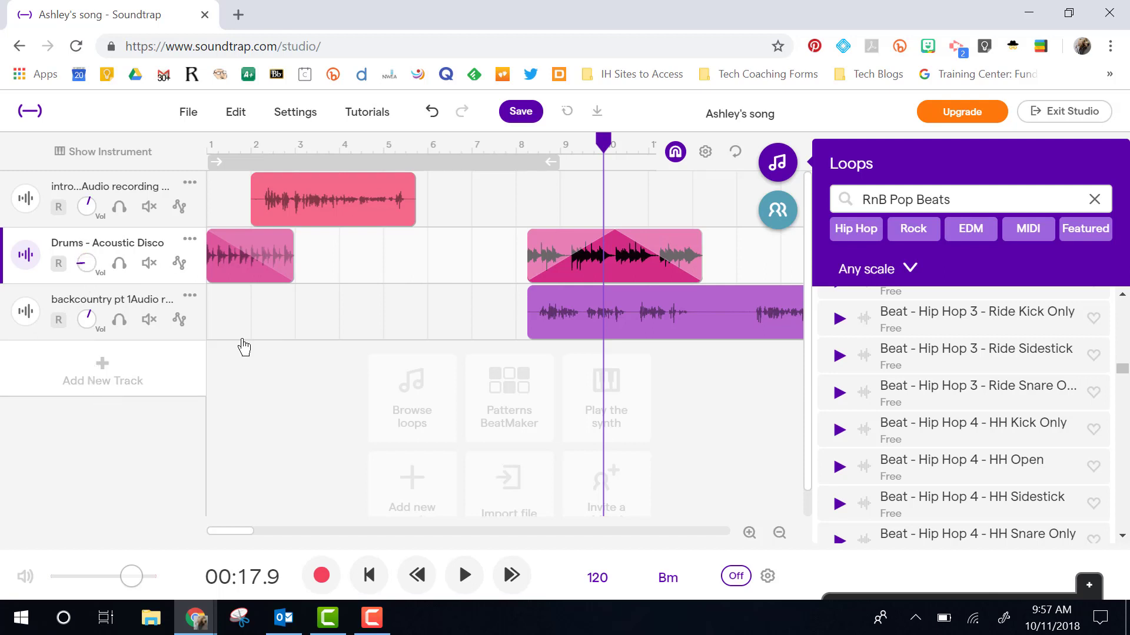
Play the mix from 16.5 seconds to check the balance between beat and recording, and raise the Drums track's volume
left_click_drag(603, 143, 570, 143)
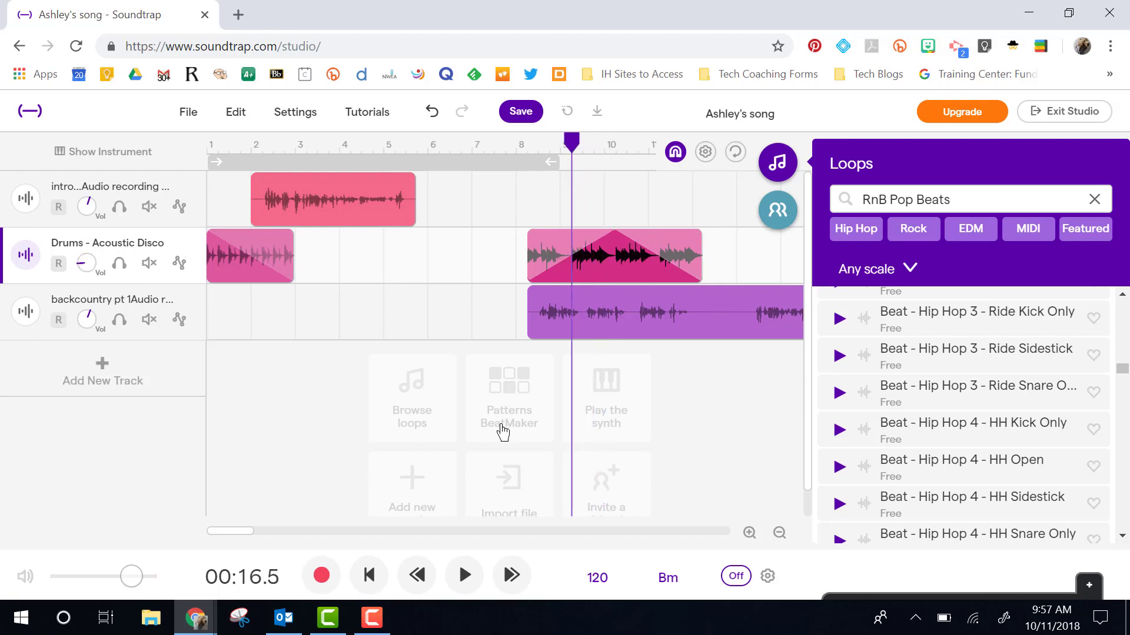
left_click(464, 576)
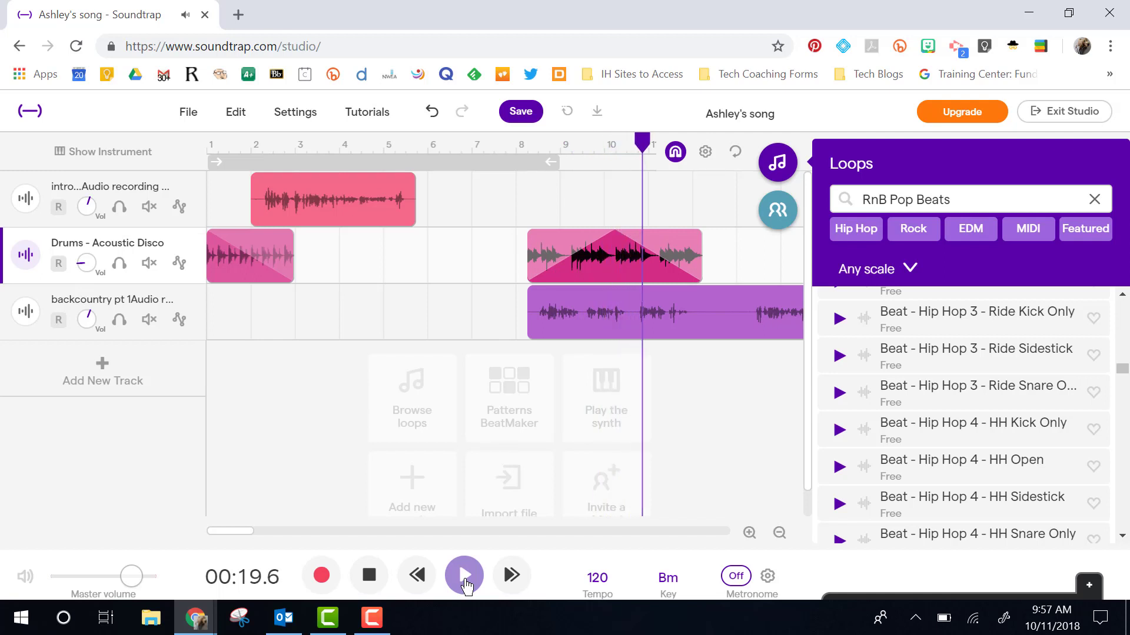
left_click(465, 575)
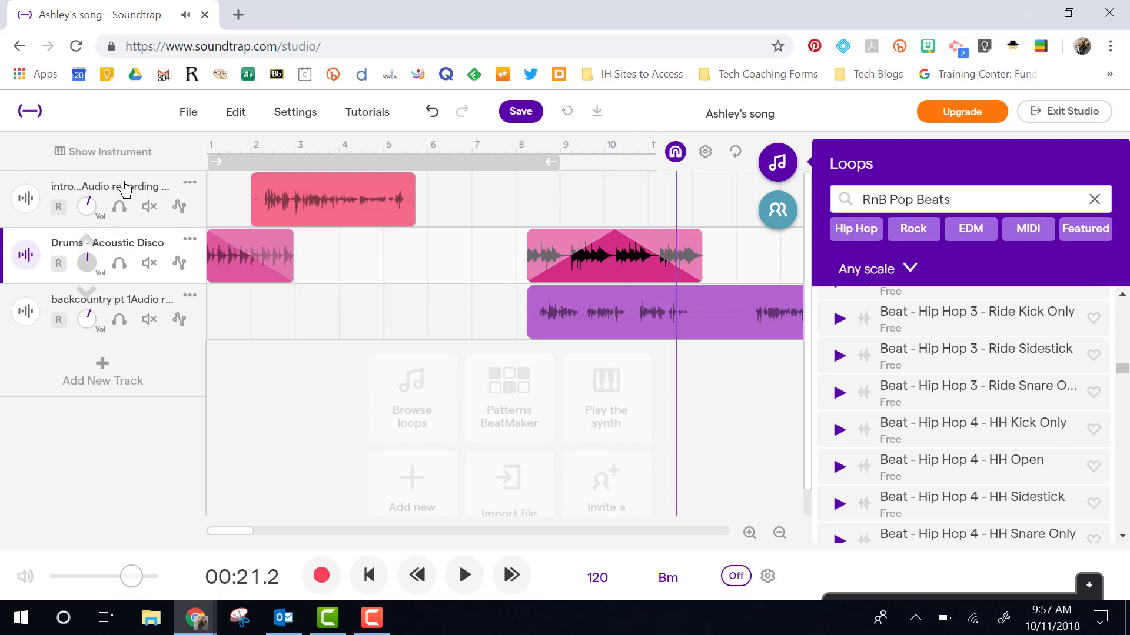
Turn off snap to grid and play the mix from 16.8 seconds to hear the louder beat against the backcountry recording
left_click(675, 154)
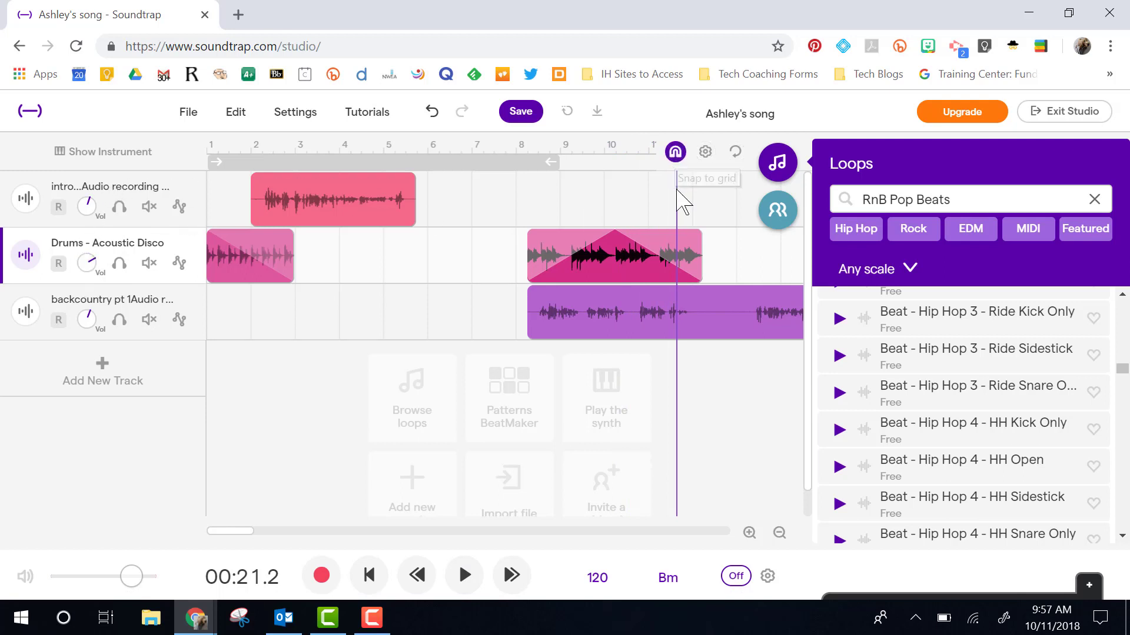
left_click(624, 197)
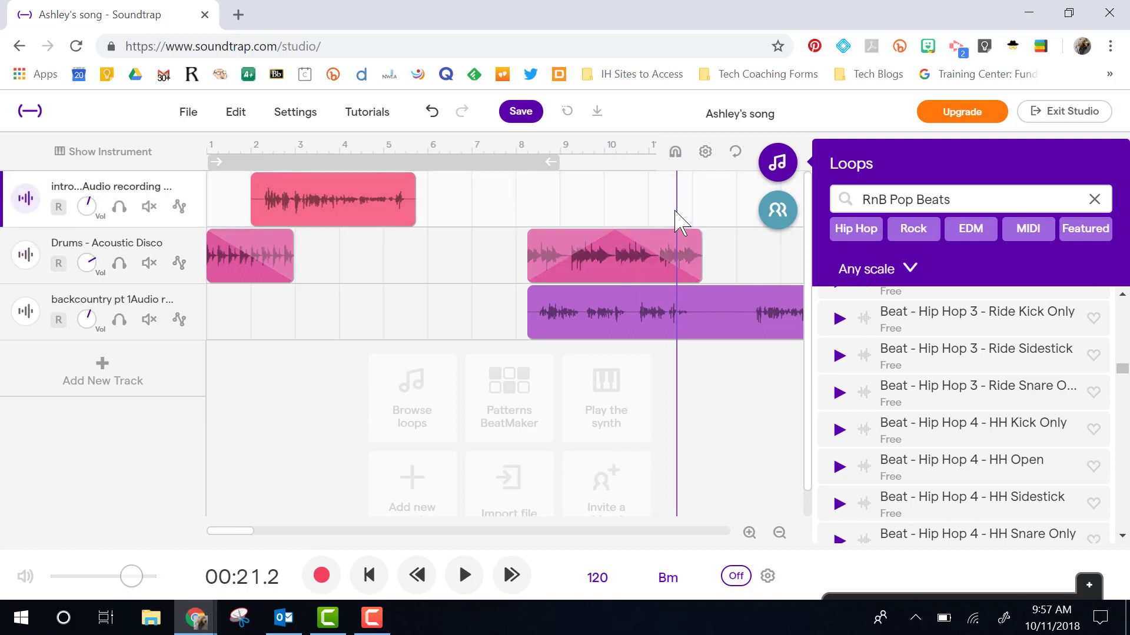
left_click(580, 177)
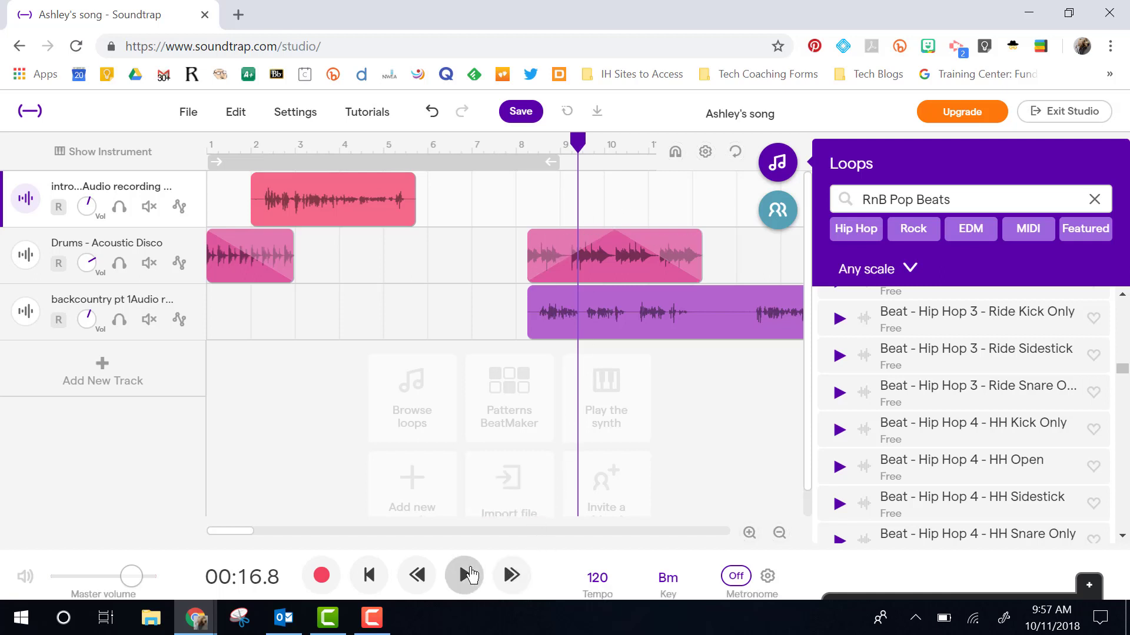
left_click(465, 575)
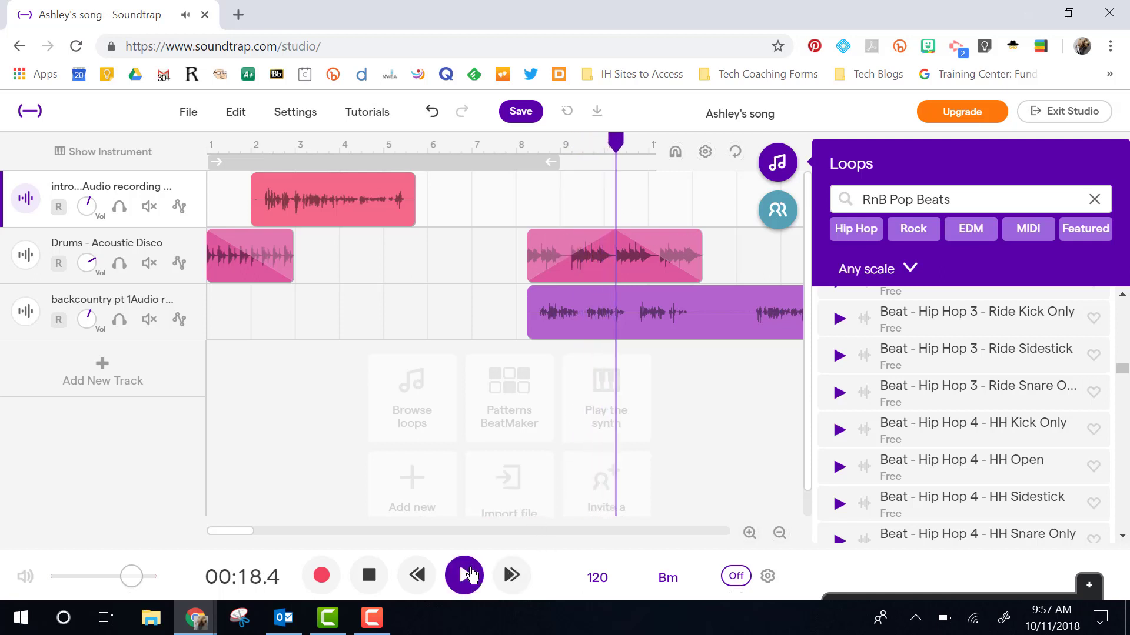
left_click(467, 575)
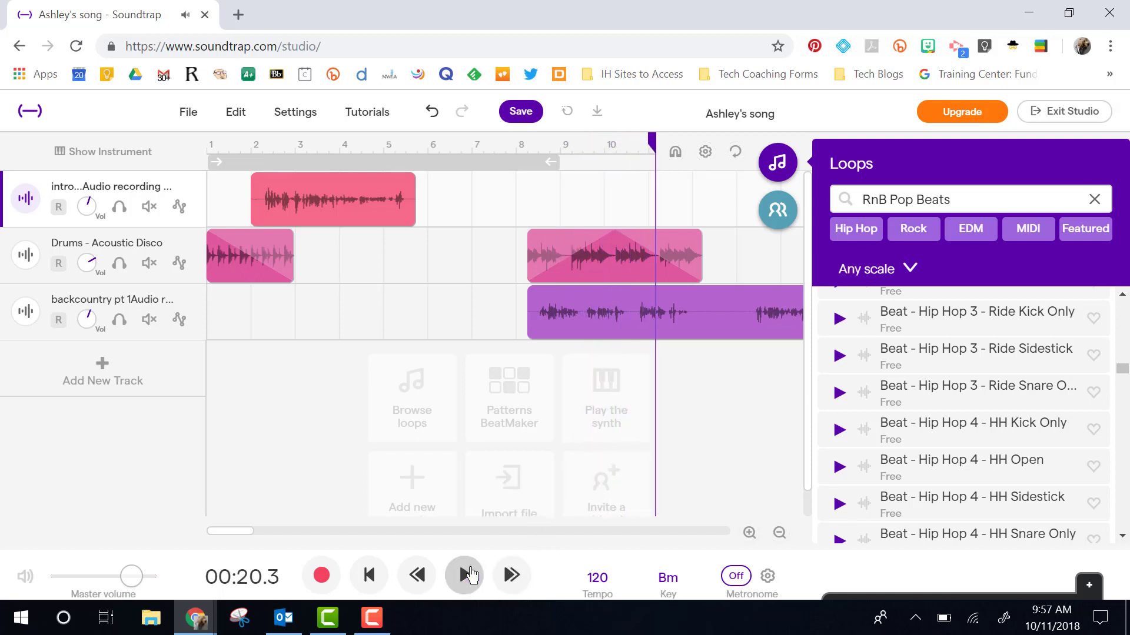